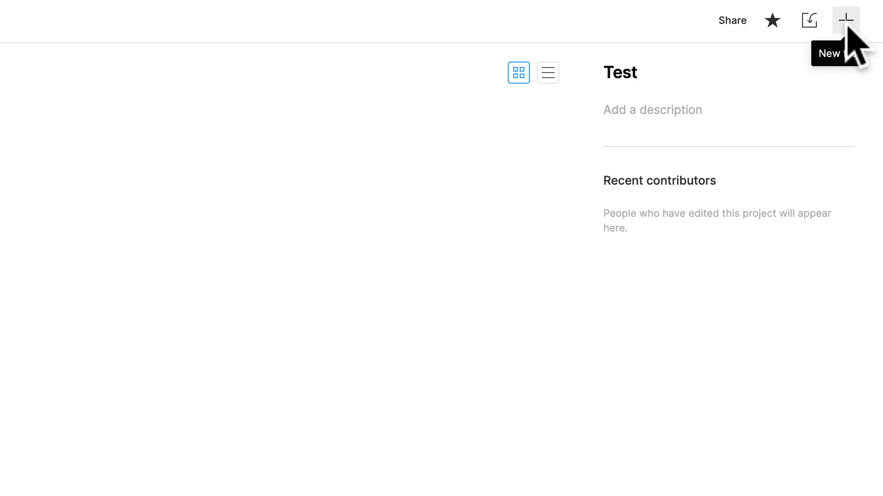
# Step: Create a new design file in the Test project from the blank canvas preset
pyautogui.click(847, 24)
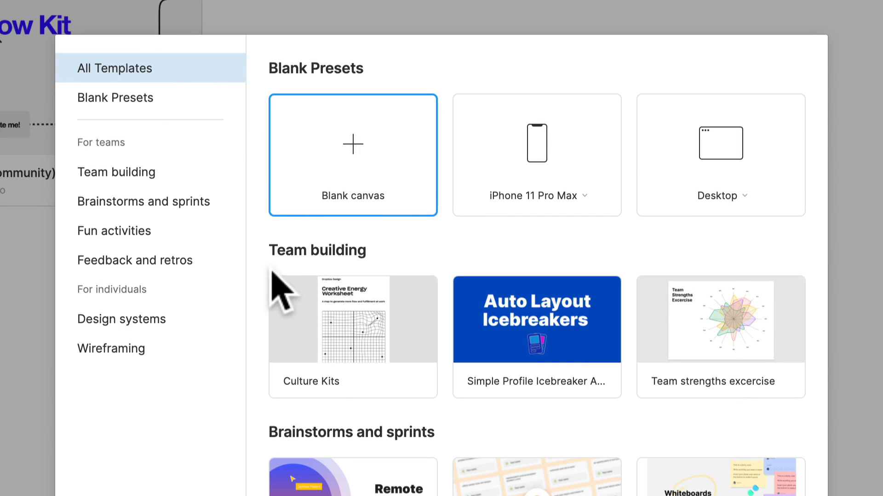
pyautogui.moveTo(317, 377)
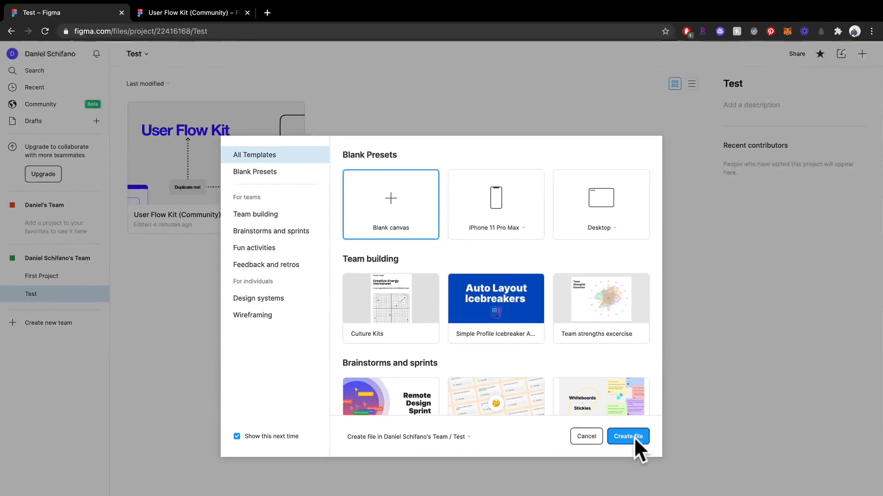
pyautogui.click(633, 437)
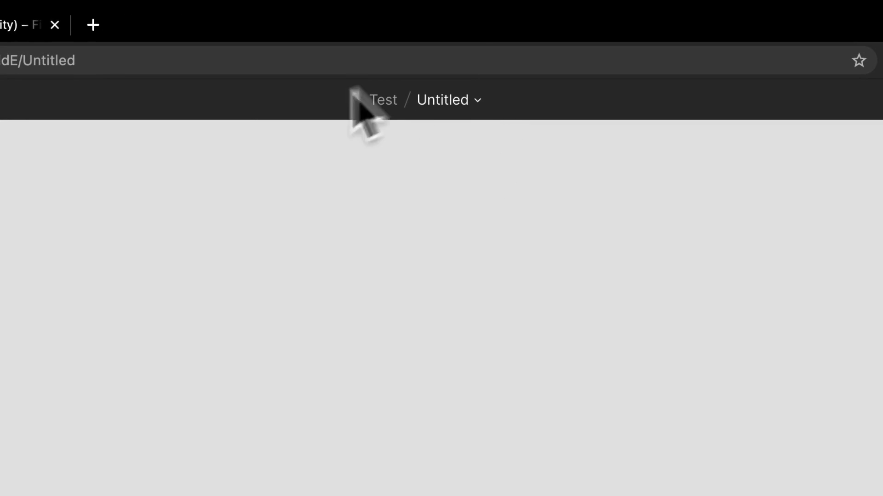
# Step: Rename the untitled file as My Test File
pyautogui.click(478, 103)
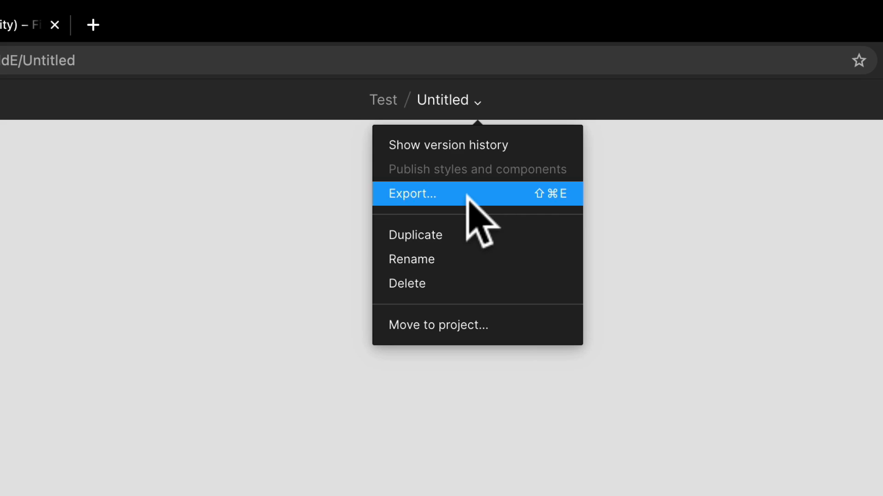
pyautogui.click(470, 260)
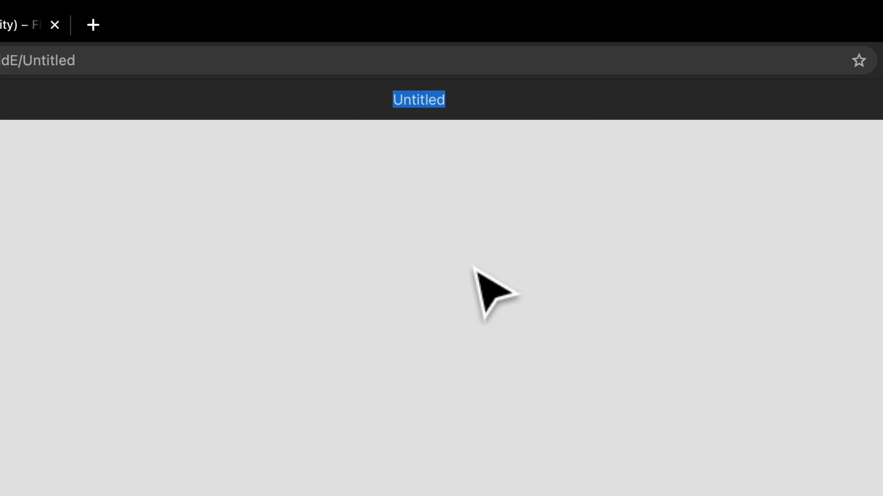
pyautogui.write('Tr')
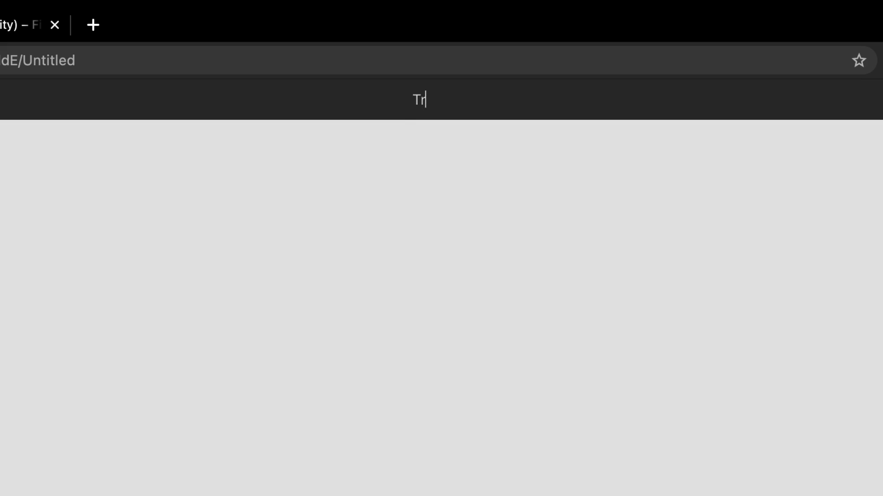
pyautogui.write('My Test File')
pyautogui.press('Return')
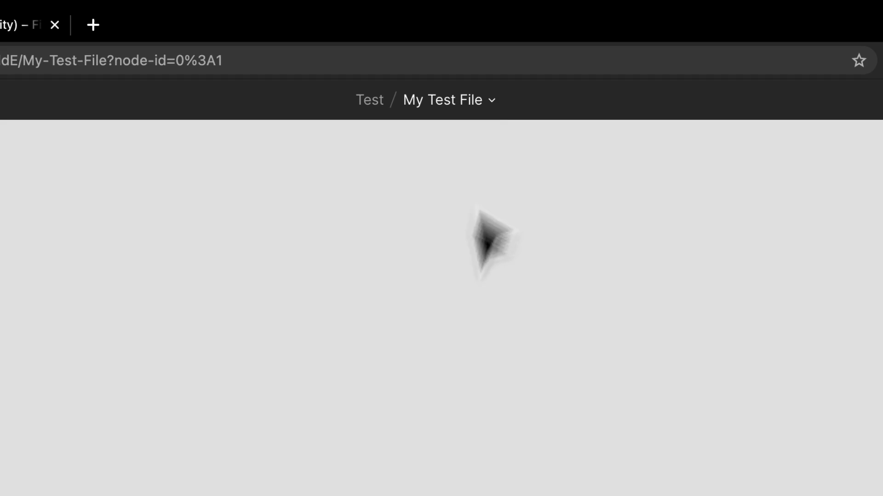
# Step: Examine the file's own options and the main menu's File, Edit, View, Text and Plugins commands
pyautogui.click(490, 101)
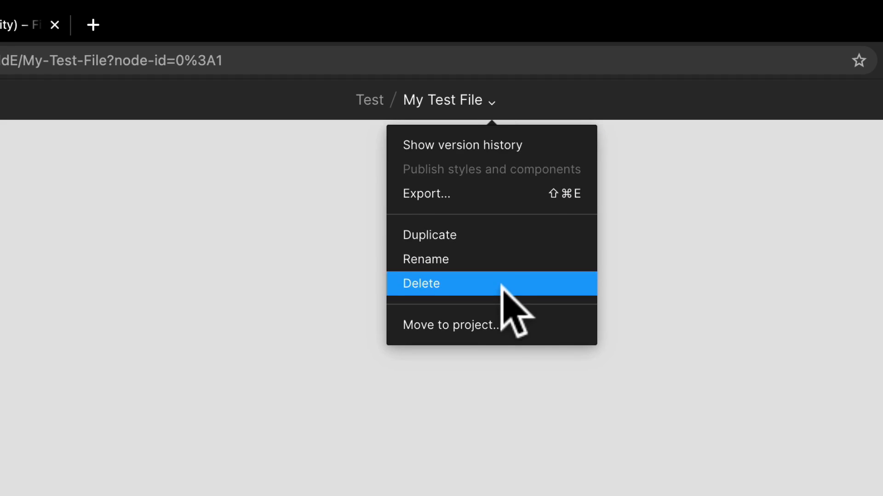
pyautogui.click(130, 138)
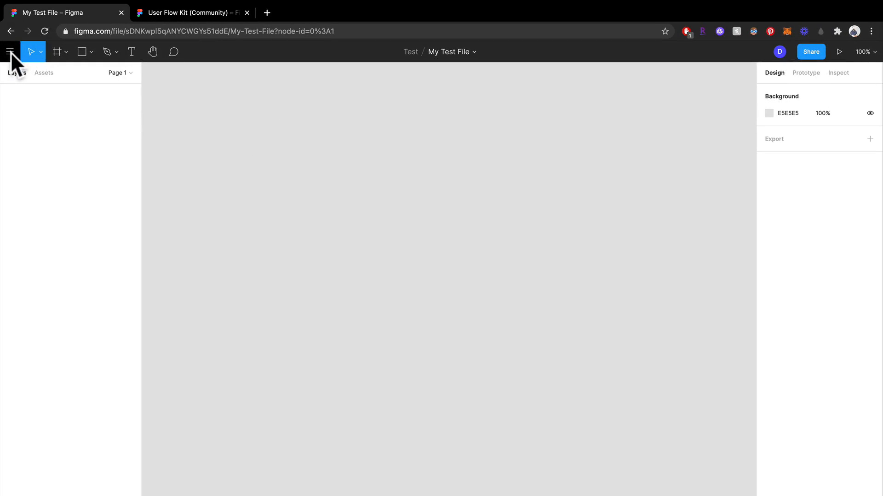
pyautogui.click(10, 51)
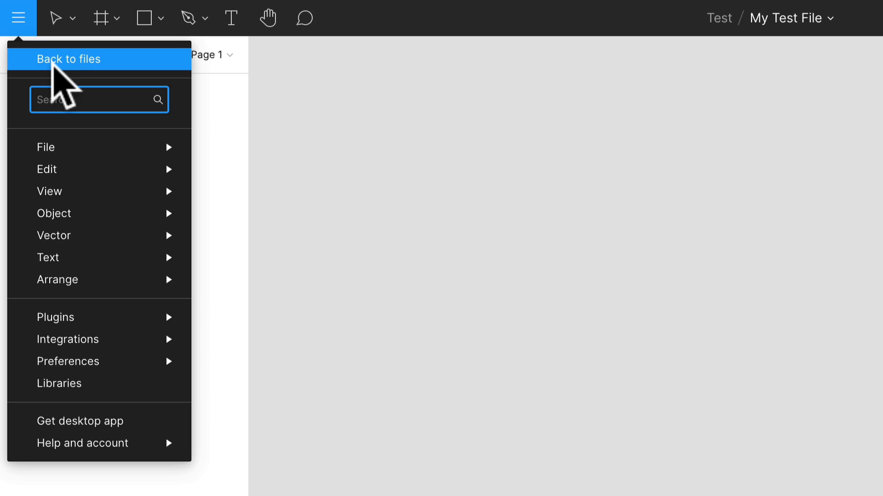
pyautogui.moveTo(86, 252)
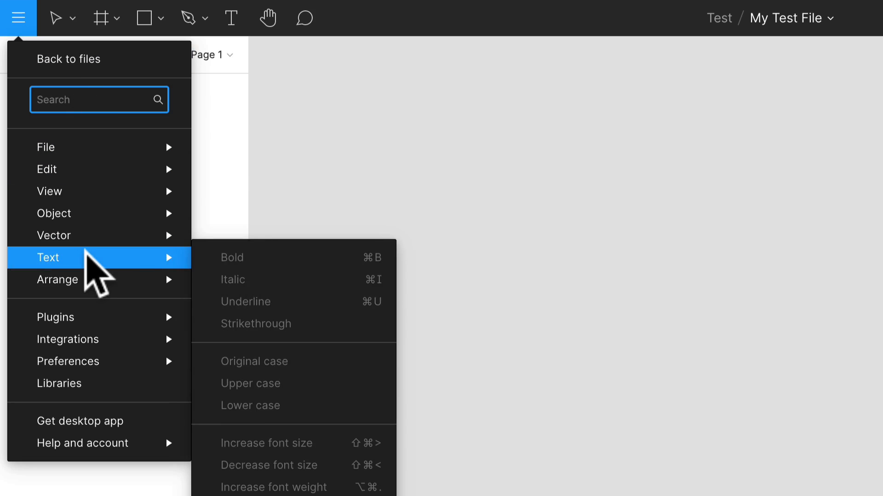
pyautogui.moveTo(89, 317)
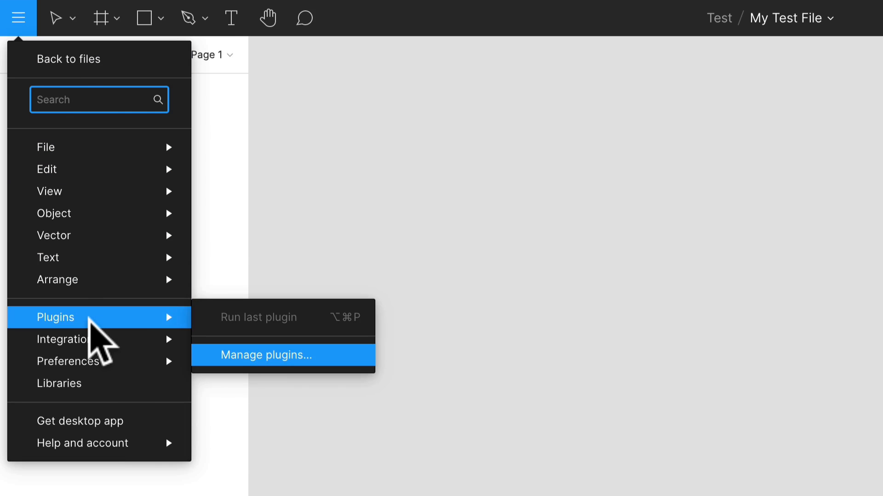
pyautogui.moveTo(103, 145)
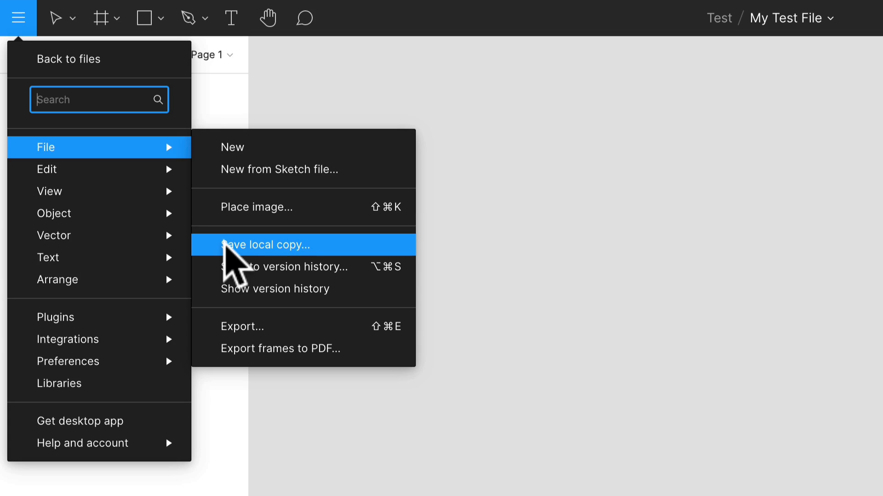
pyautogui.moveTo(107, 166)
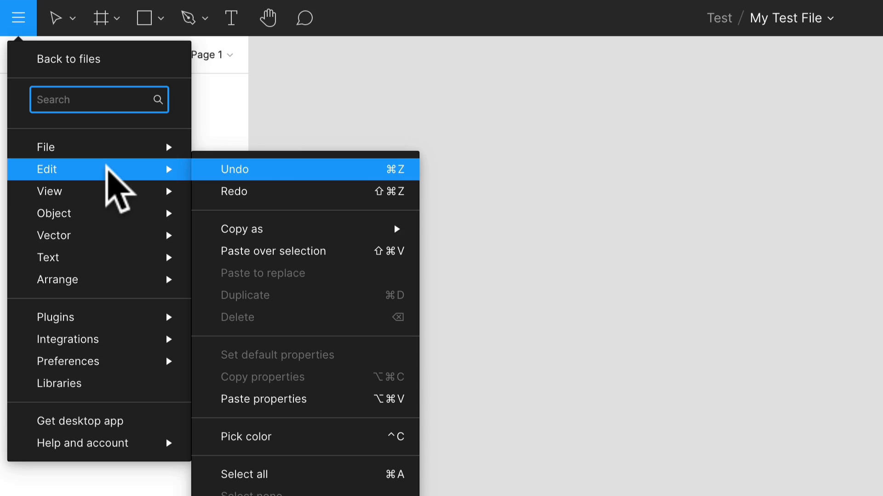
pyautogui.moveTo(109, 193)
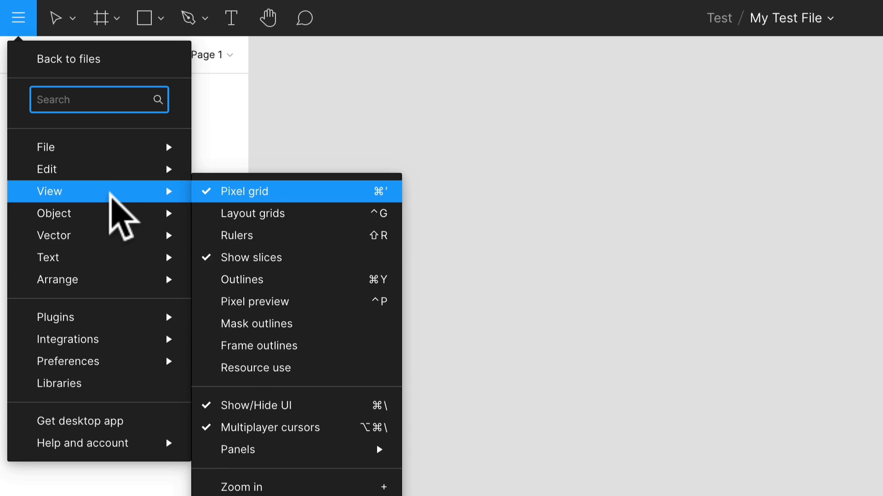
pyautogui.moveTo(108, 215)
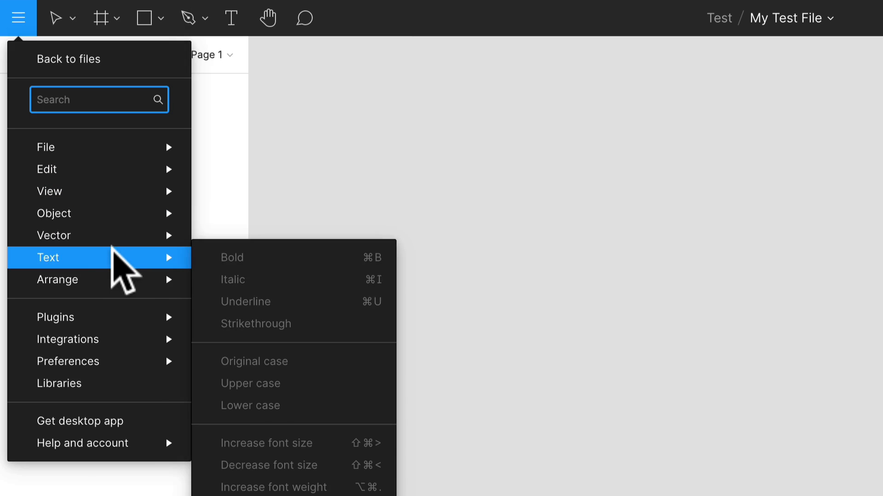
pyautogui.moveTo(116, 317)
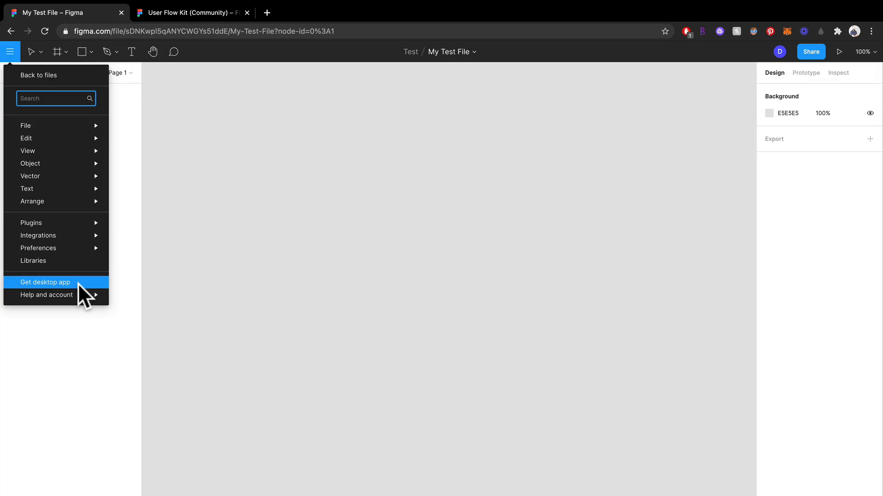
pyautogui.click(323, 196)
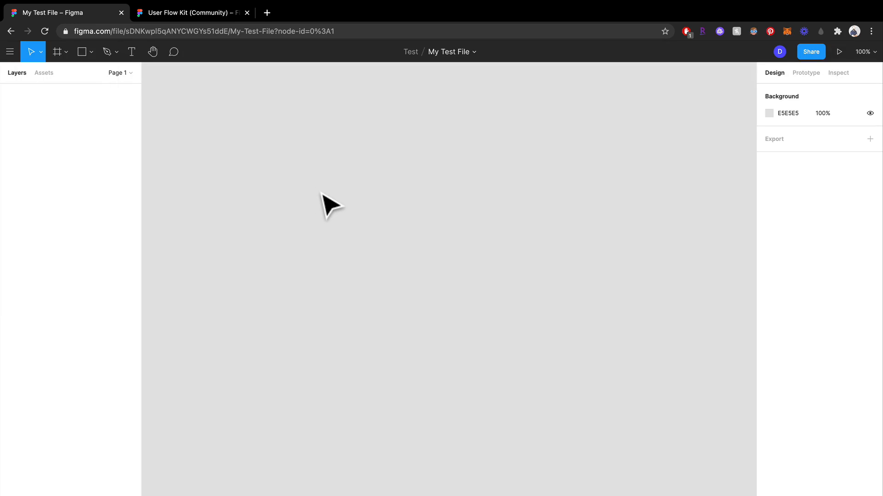
# Step: Draw a freehand frame about 721 × 708 on the empty canvas and delete it
pyautogui.press('f')
pyautogui.click(40, 52)
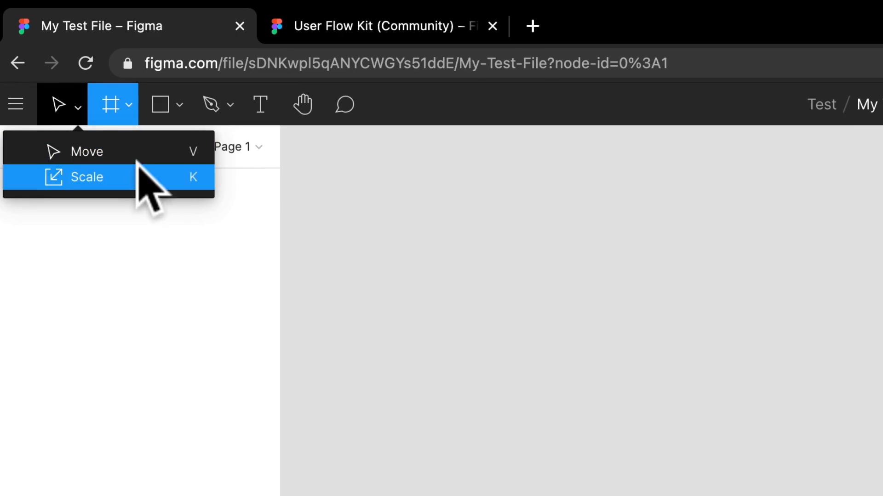
pyautogui.click(130, 102)
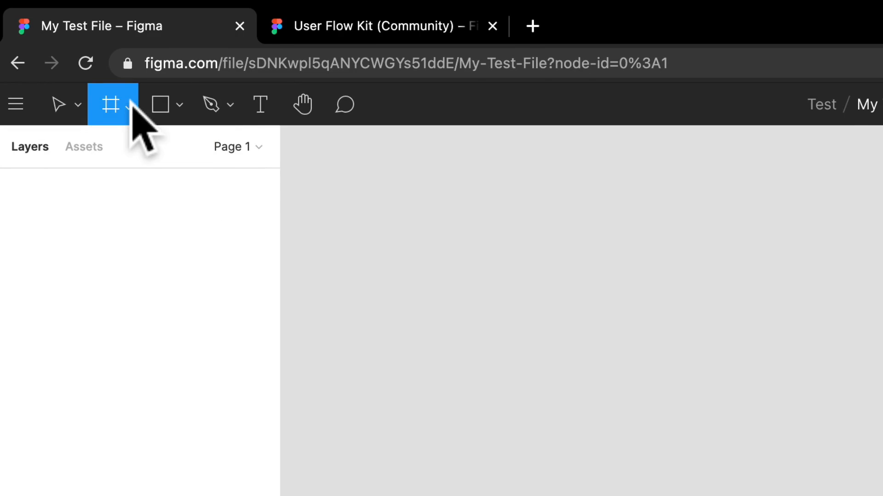
pyautogui.click(130, 103)
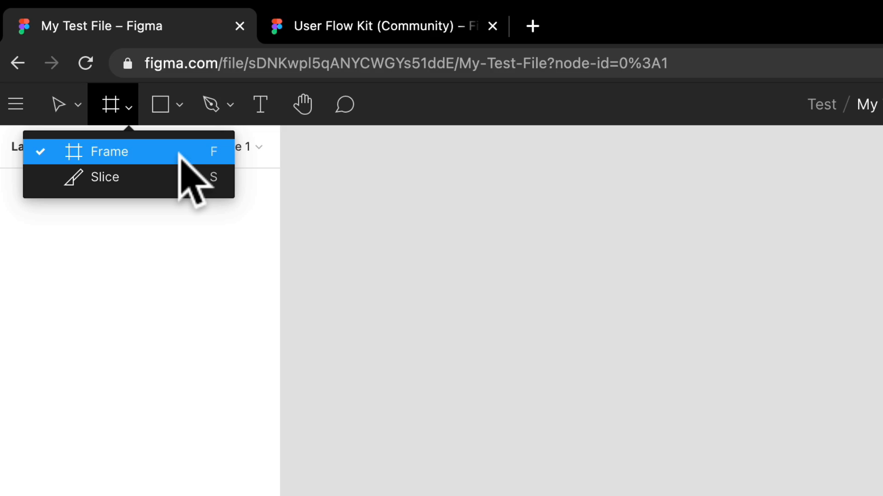
pyautogui.moveTo(456, 197); pyautogui.dragTo(609, 471)
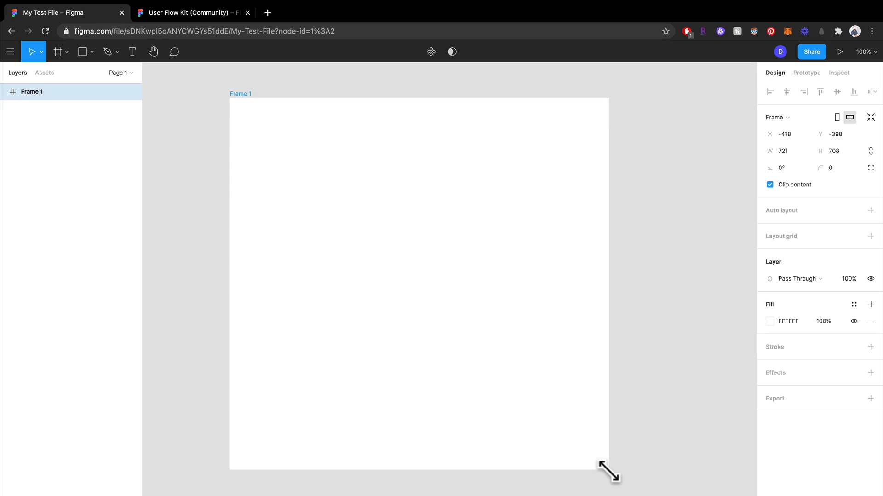
pyautogui.press('Delete')
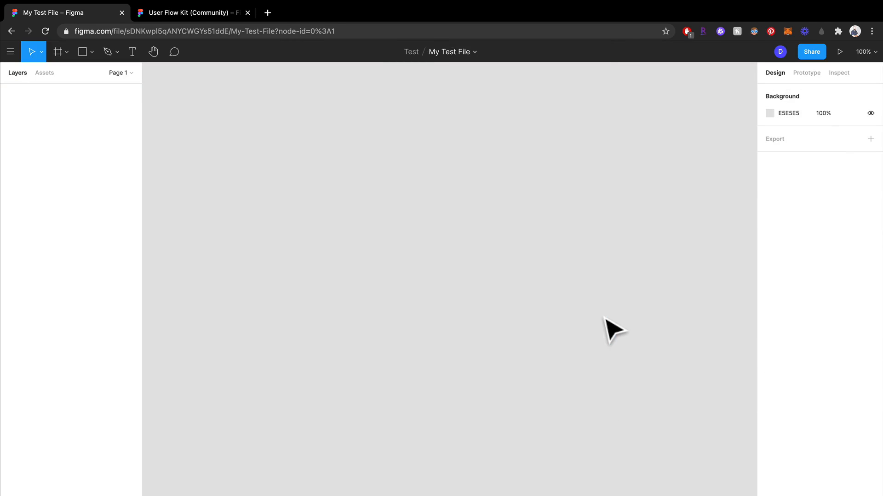
# Step: Add a frame to the canvas using the MacBook Pro desktop preset, 1440 × 900
pyautogui.click(66, 52)
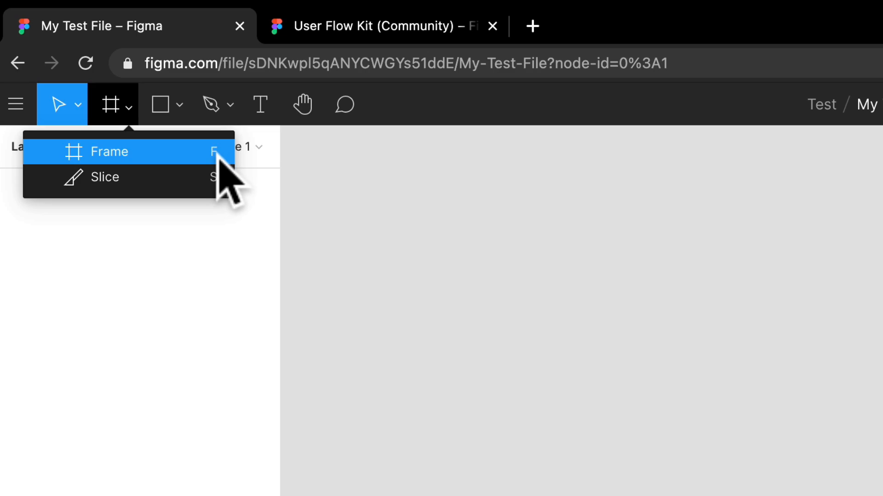
pyautogui.press('f')
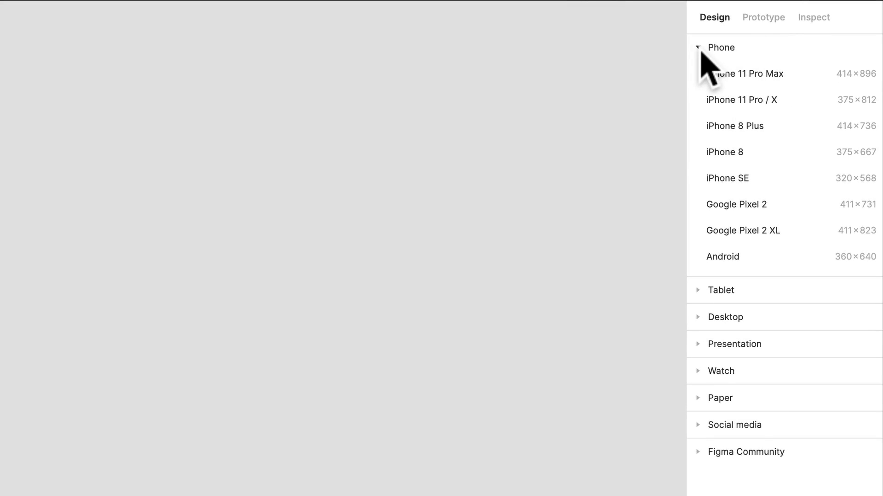
pyautogui.click(700, 49)
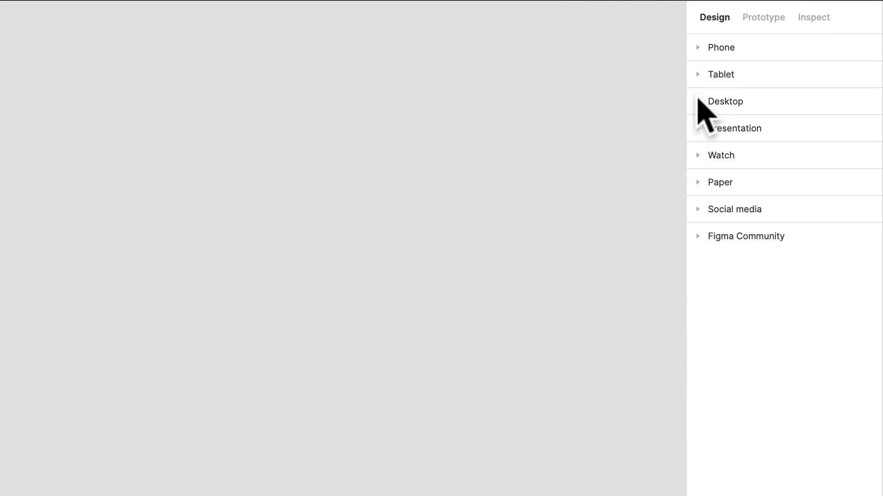
pyautogui.click(697, 102)
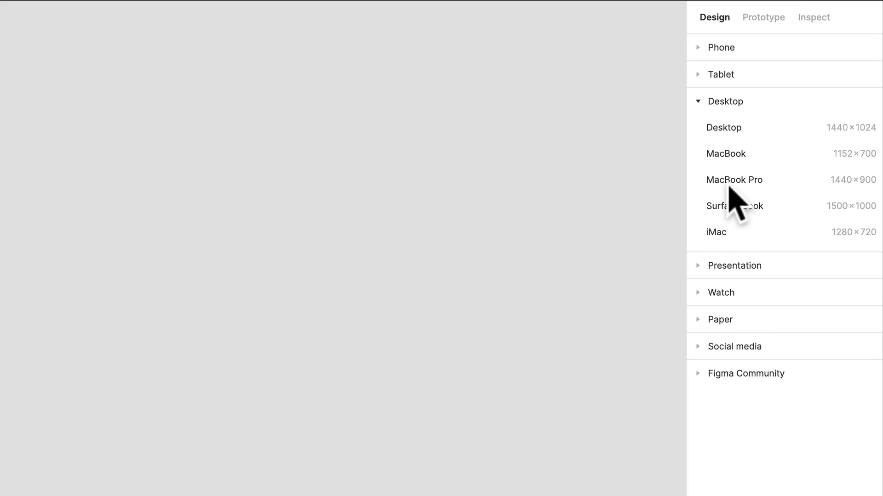
pyautogui.click(728, 183)
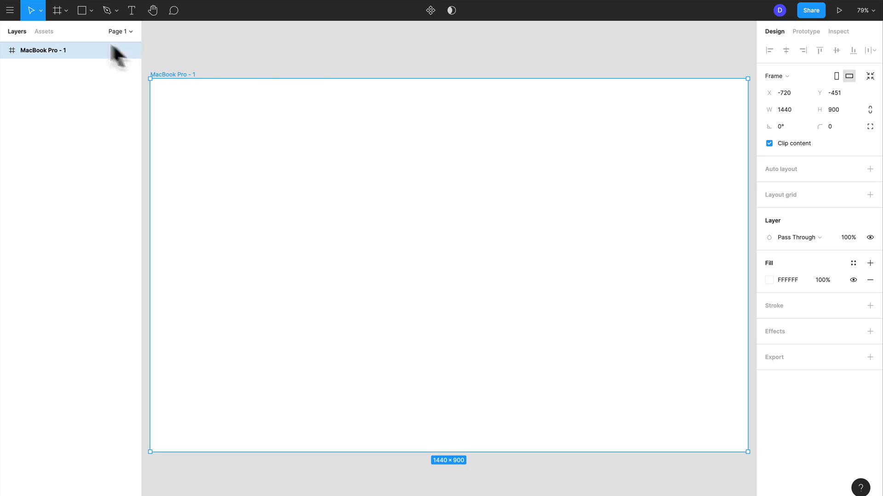
# Step: Draw a rectangle about 225 × 263 near the upper-left corner of the MacBook Pro frame
pyautogui.click(66, 10)
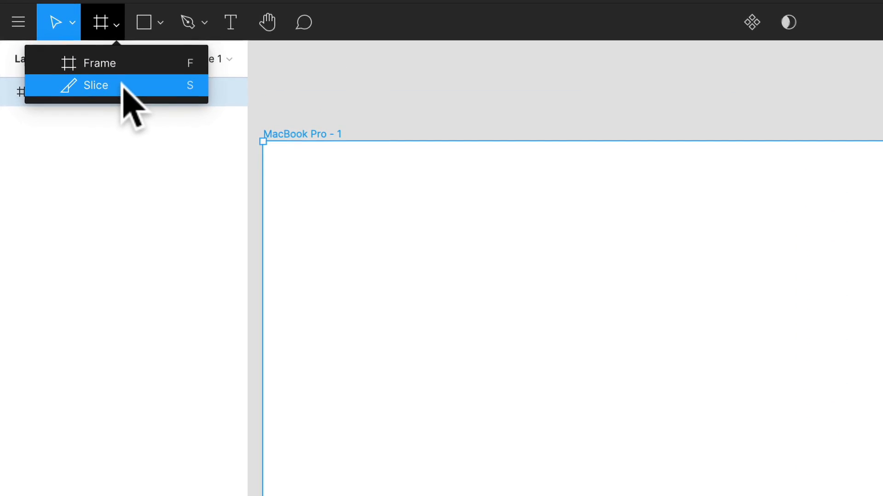
pyautogui.click(145, 20)
pyautogui.click(160, 21)
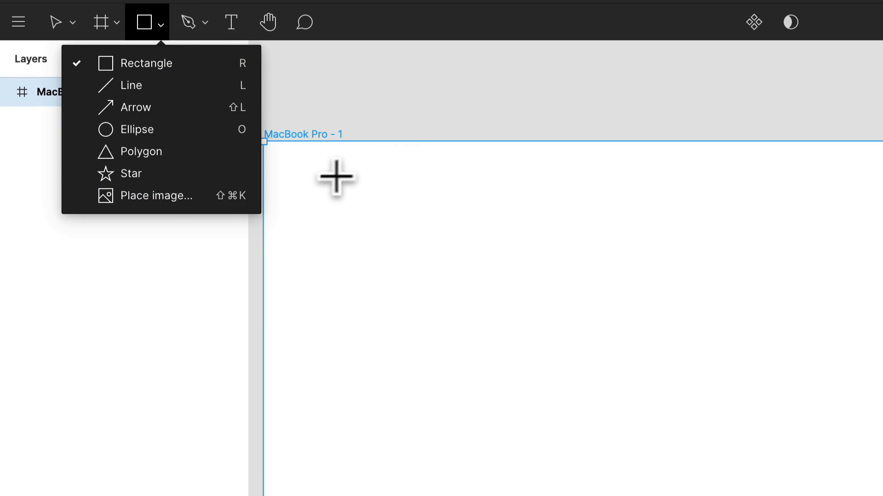
pyautogui.moveTo(336, 176); pyautogui.dragTo(498, 366)
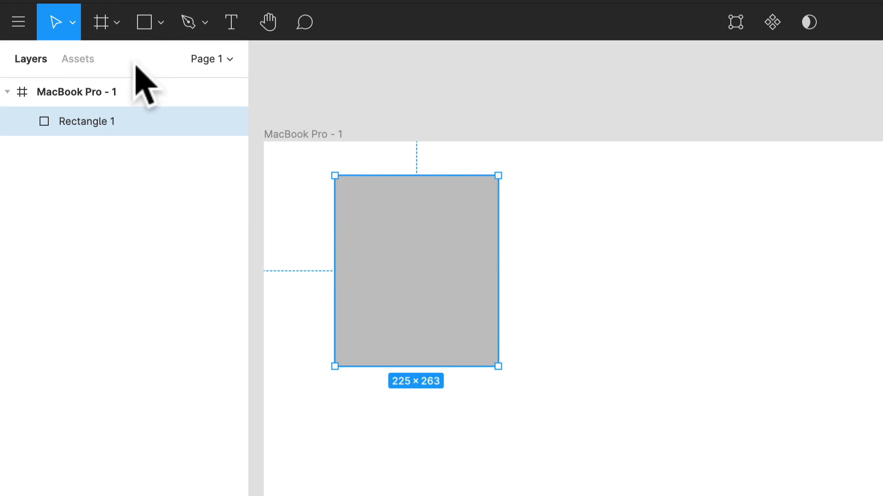
# Step: Draw a perfect circle about 522 × 522 inside the frame and align its top with the rectangle's top, just right of it
pyautogui.click(146, 23)
pyautogui.click(160, 25)
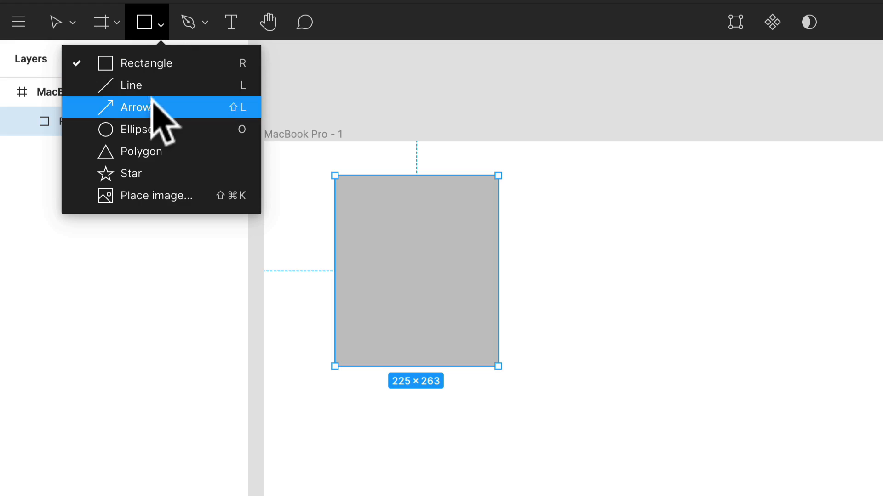
pyautogui.click(158, 132)
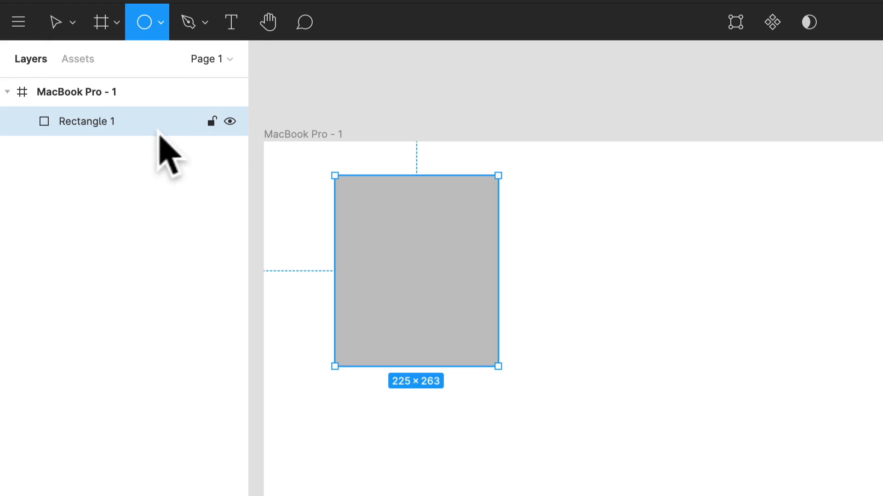
pyautogui.moveTo(607, 289)
pyautogui.mouseDown()
pyautogui.moveTo(850, 495)
pyautogui.moveTo(558, 390)
pyautogui.moveTo(434, 265)
pyautogui.moveTo(601, 280)
pyautogui.moveTo(515, 434)
pyautogui.moveTo(397, 177)
pyautogui.moveTo(544, 271)
pyautogui.moveTo(442, 367)
pyautogui.moveTo(358, 174)
pyautogui.moveTo(468, 326)
pyautogui.moveTo(443, 243)
pyautogui.moveTo(400, 181)
pyautogui.moveTo(420, 260)
pyautogui.moveTo(402, 311)
pyautogui.moveTo(414, 335)
pyautogui.moveTo(394, 228)
pyautogui.moveTo(457, 309)
pyautogui.moveTo(339, 156)
pyautogui.moveTo(496, 305)
pyautogui.moveTo(676, 453)
pyautogui.mouseUp()
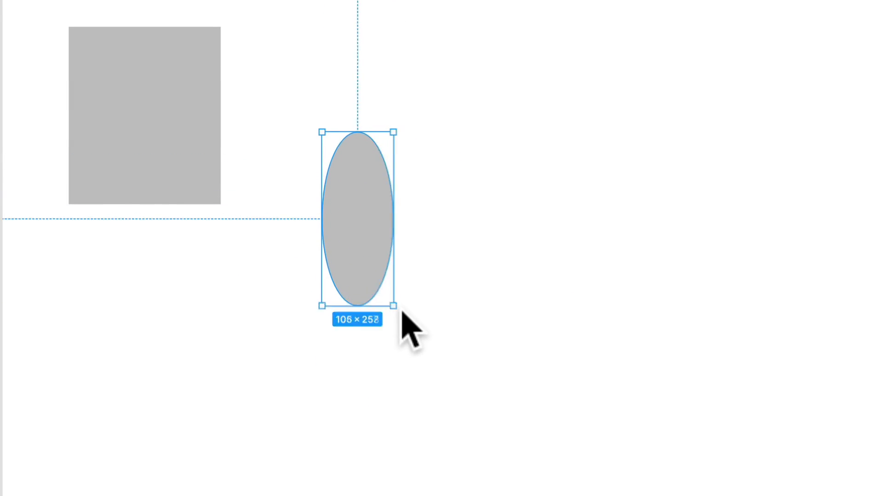
pyautogui.press('shift')
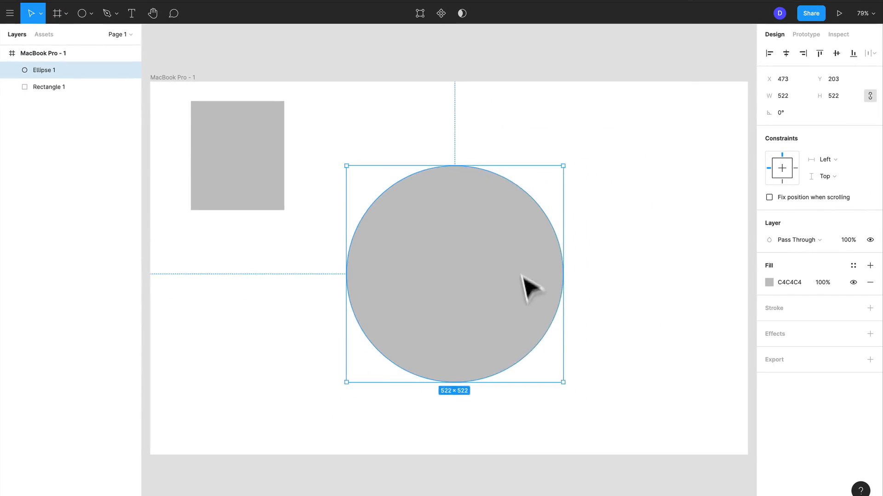
pyautogui.moveTo(524, 281); pyautogui.dragTo(491, 217)
pyautogui.click(277, 164)
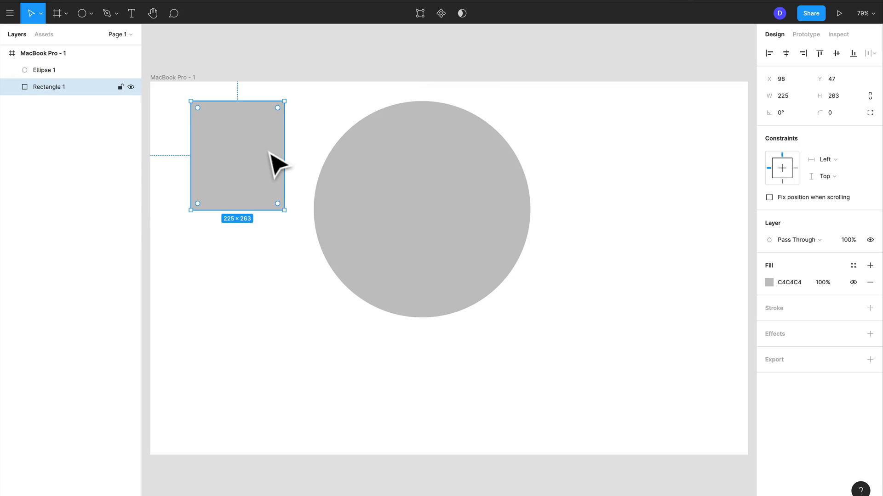
# Step: Draw a square below the first rectangle inside the MacBook Pro frame
pyautogui.click(275, 284)
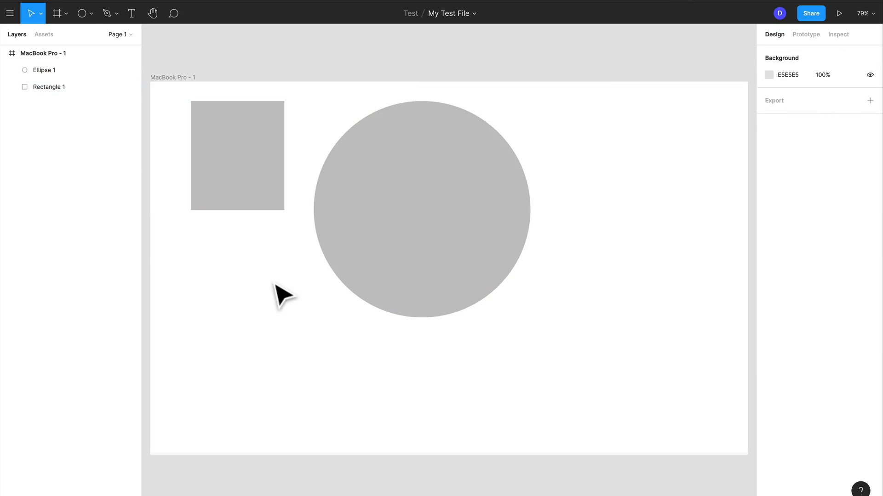
pyautogui.press('r')
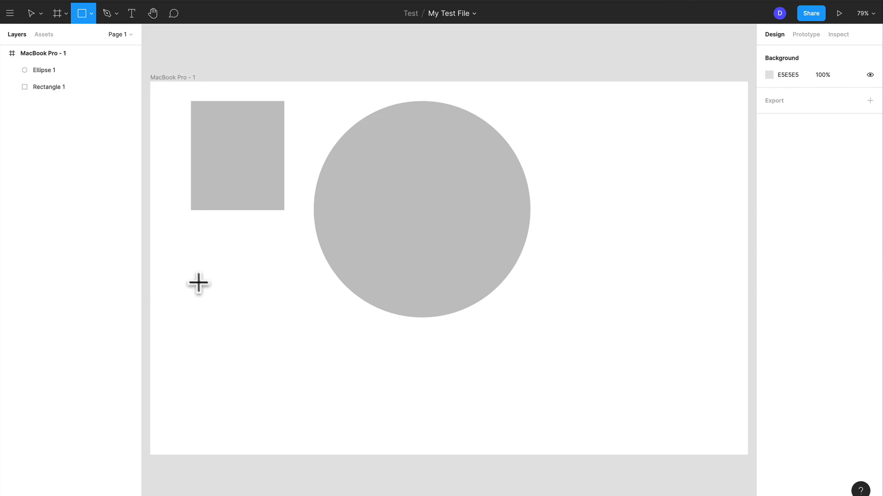
pyautogui.moveTo(193, 276); pyautogui.dragTo(294, 395)
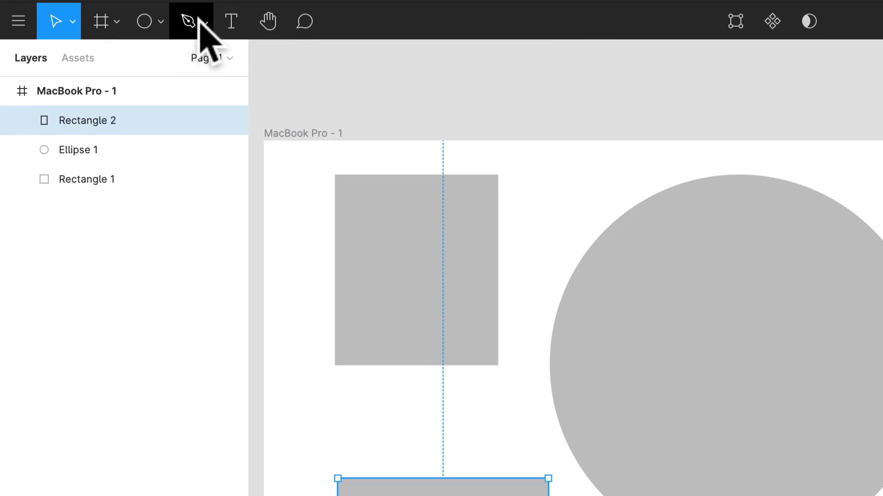
# Step: Draw a closed six-point hourglass outline with the Pen tool in the empty area to the right of the circle
pyautogui.click(200, 21)
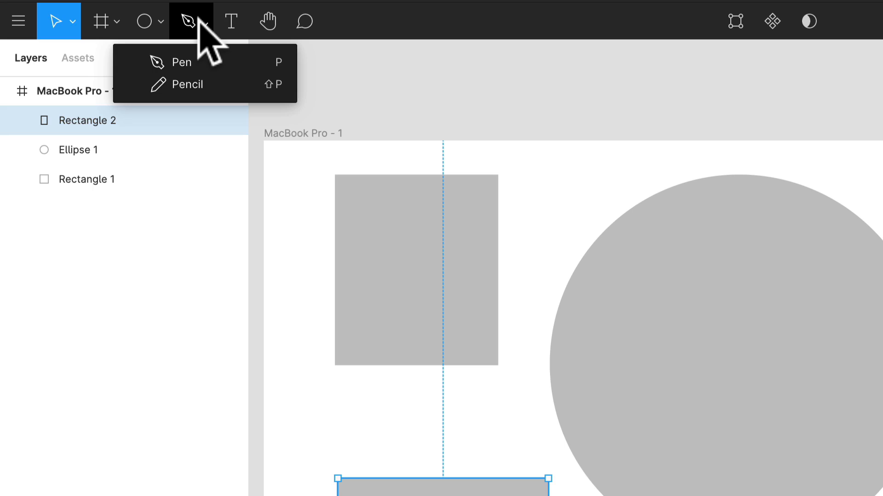
pyautogui.click(216, 64)
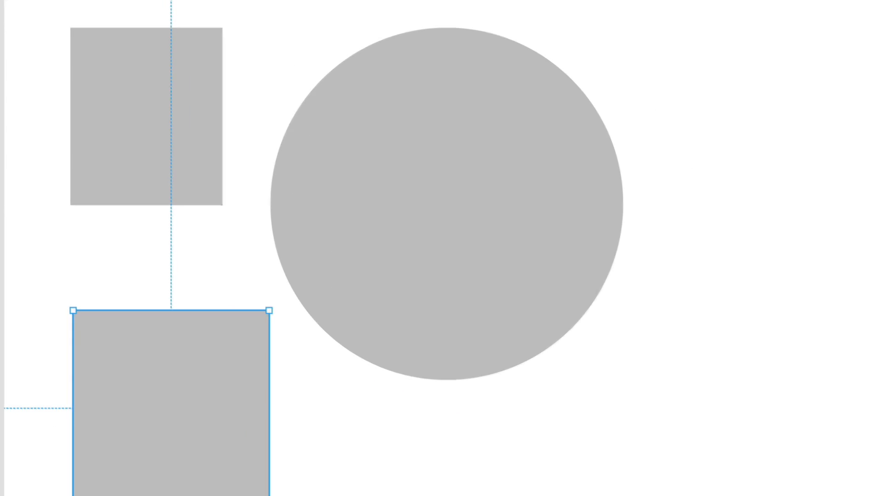
pyautogui.click(692, 141)
pyautogui.click(701, 257)
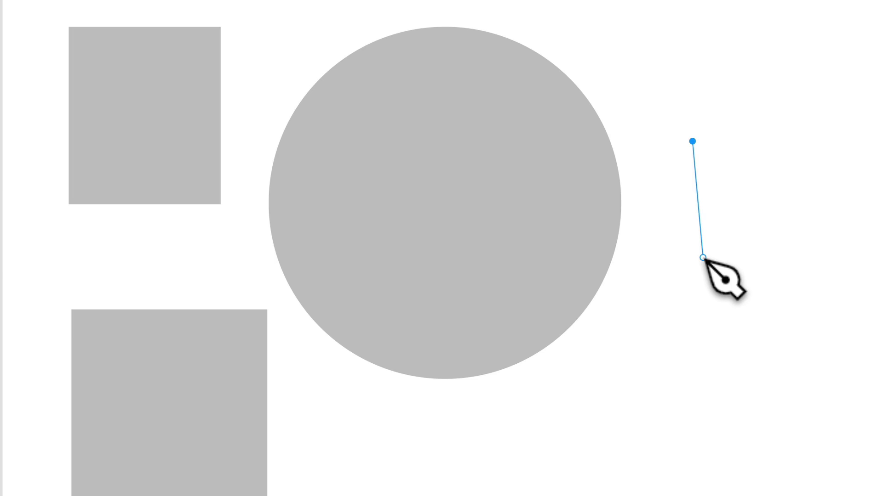
pyautogui.click(692, 344)
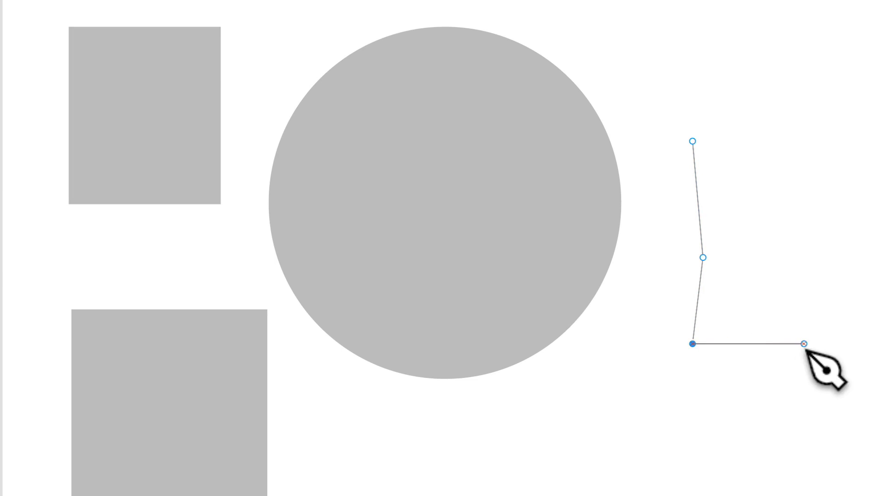
pyautogui.click(803, 343)
pyautogui.click(780, 257)
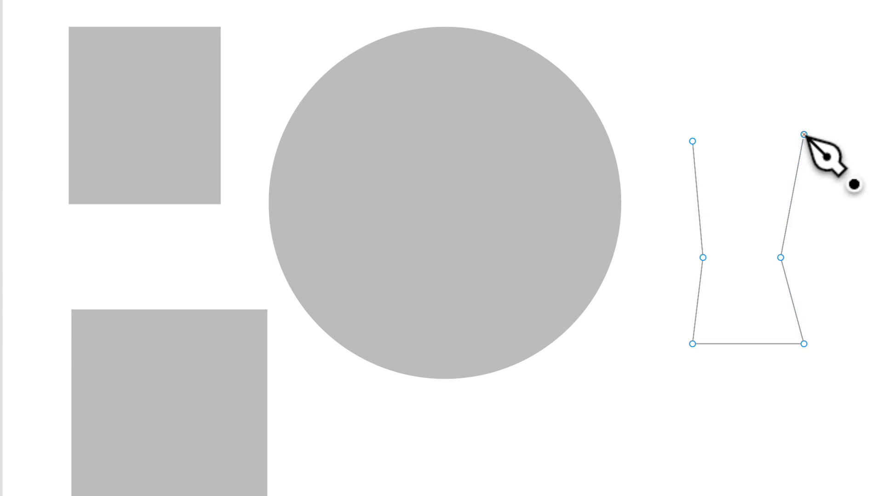
pyautogui.click(691, 142)
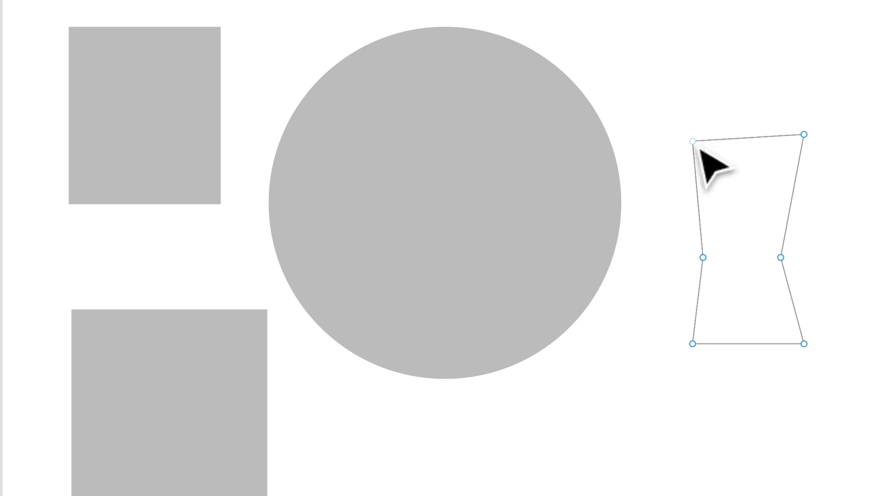
# Step: Pull the outline's lower-right point outward, add a C4C4C4 fill to the shape and finish vector editing
pyautogui.moveTo(804, 344)
pyautogui.mouseDown()
pyautogui.moveTo(881, 326)
pyautogui.moveTo(859, 308)
pyautogui.moveTo(738, 403)
pyautogui.moveTo(714, 335)
pyautogui.moveTo(803, 328)
pyautogui.mouseUp()
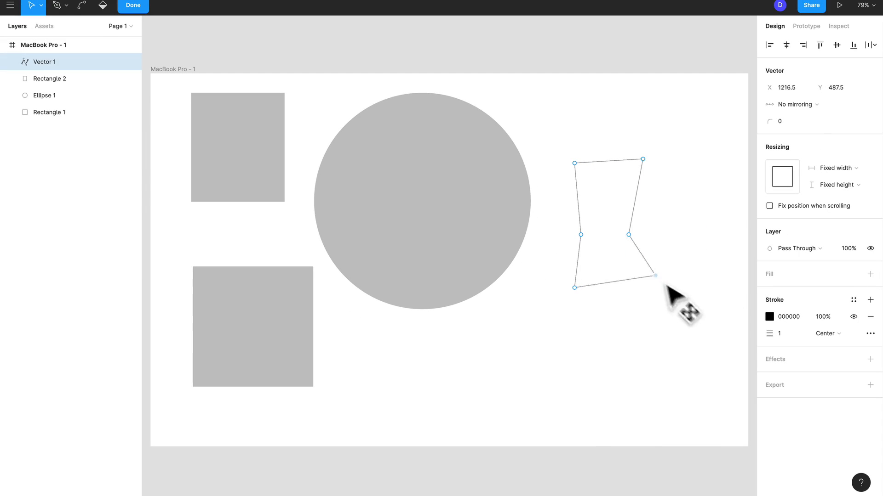
pyautogui.moveTo(665, 285); pyautogui.dragTo(692, 287)
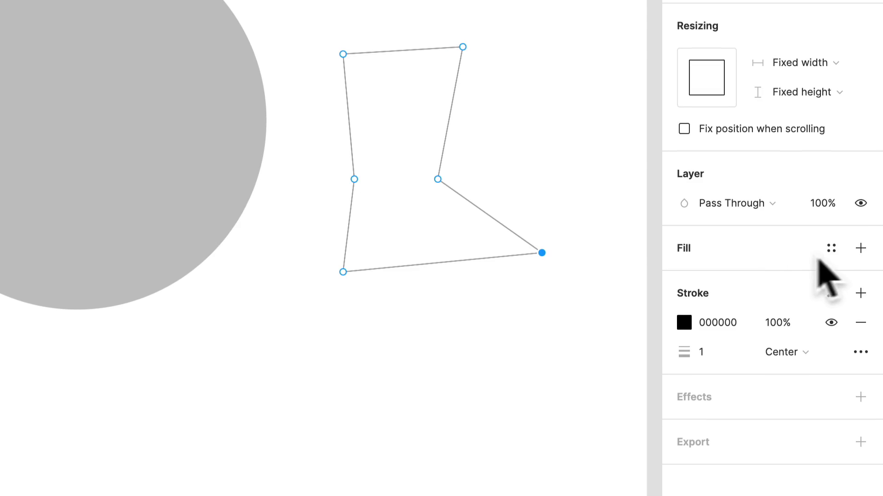
pyautogui.click(860, 249)
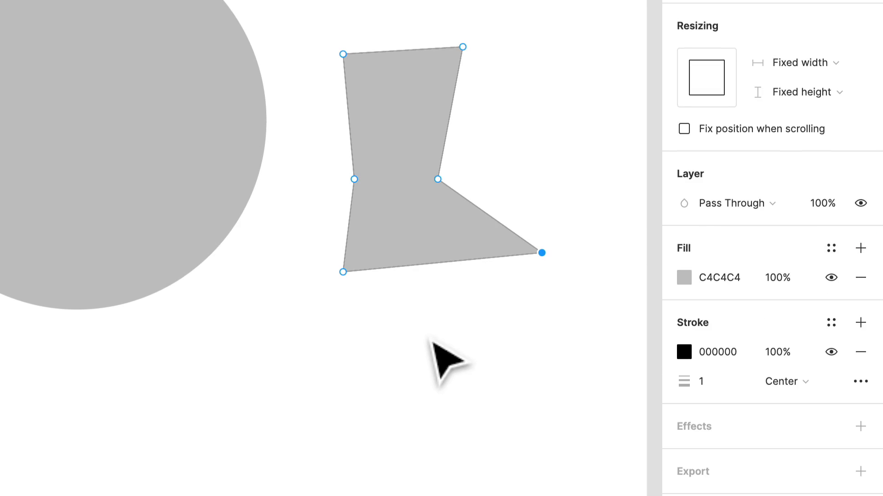
pyautogui.click(437, 327)
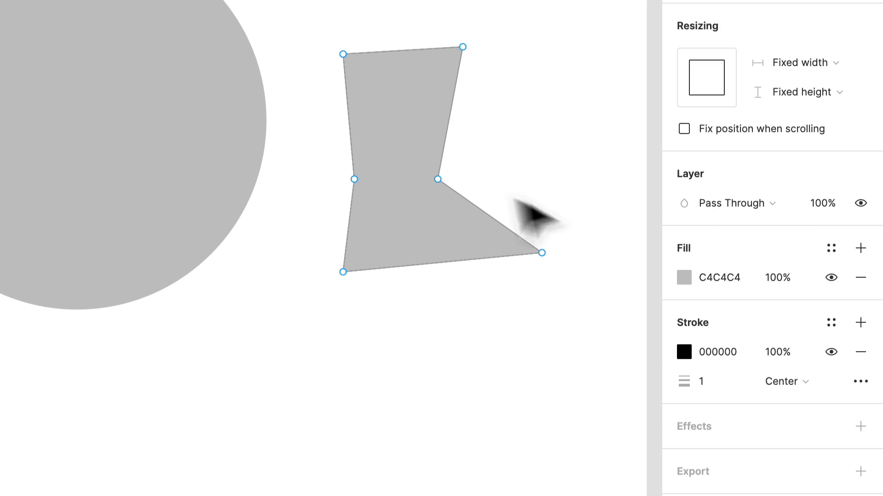
pyautogui.moveTo(426, 222); pyautogui.dragTo(375, 299)
pyautogui.click(444, 376)
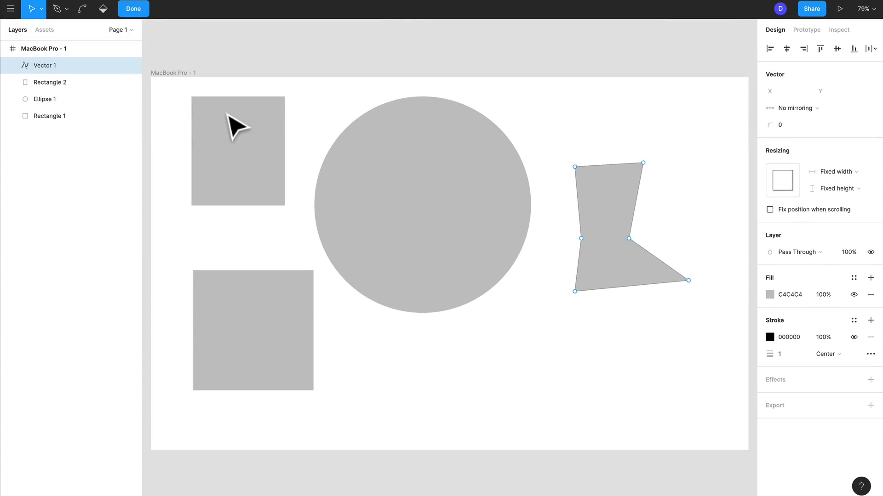
pyautogui.click(133, 9)
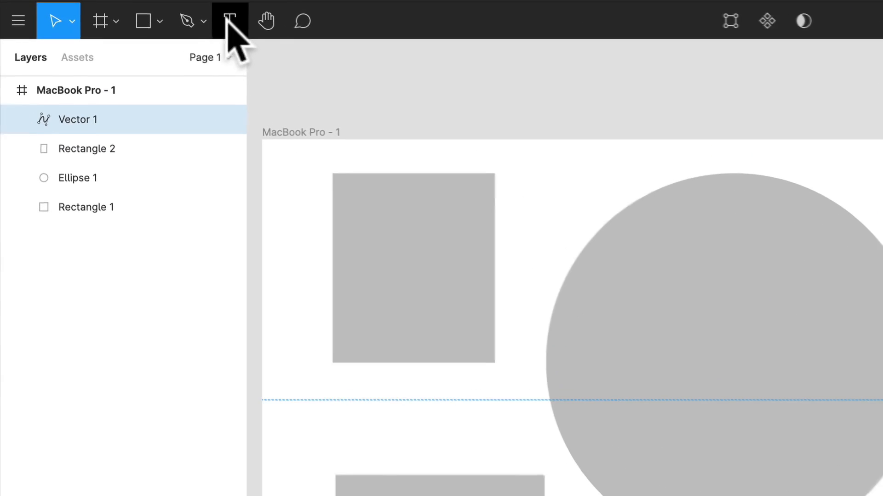
# Step: Draw a text box about 332 × 173 below the circle and undo it
pyautogui.click(134, 9)
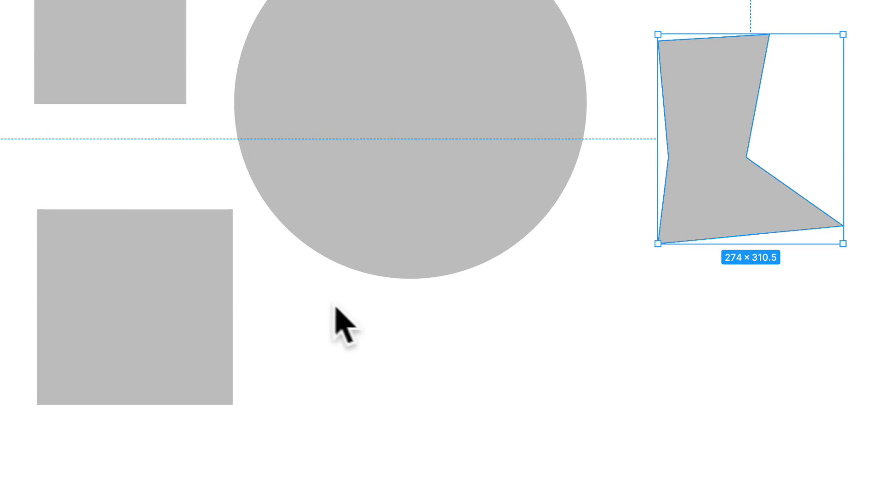
pyautogui.moveTo(313, 297); pyautogui.dragTo(534, 414)
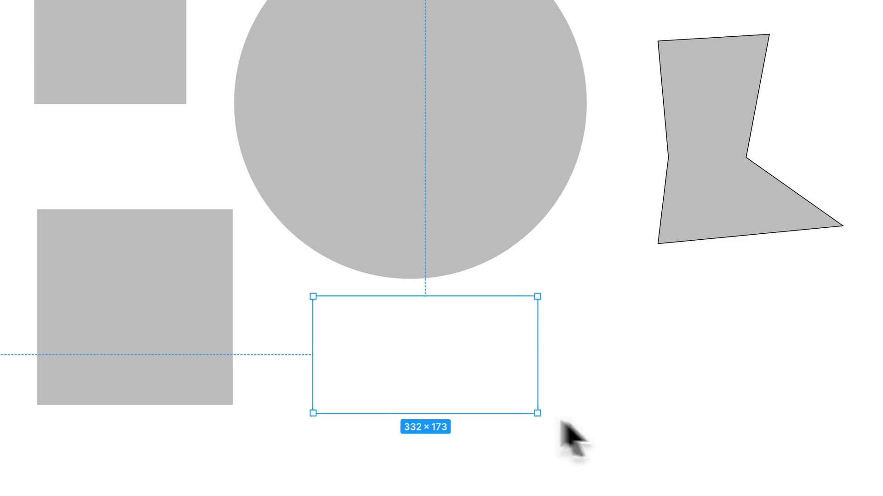
pyautogui.press('super+z')
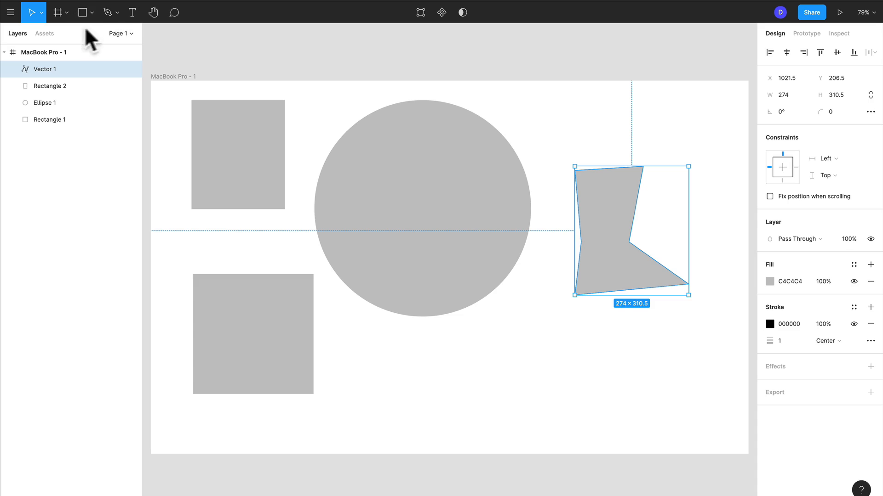
# Step: Place text below the circle with the three lines "dsdjshdjshdjshdsjdsdjshdjsd", "sdsjdhjshd" and "sdjshdjhsdj"
pyautogui.click(93, 13)
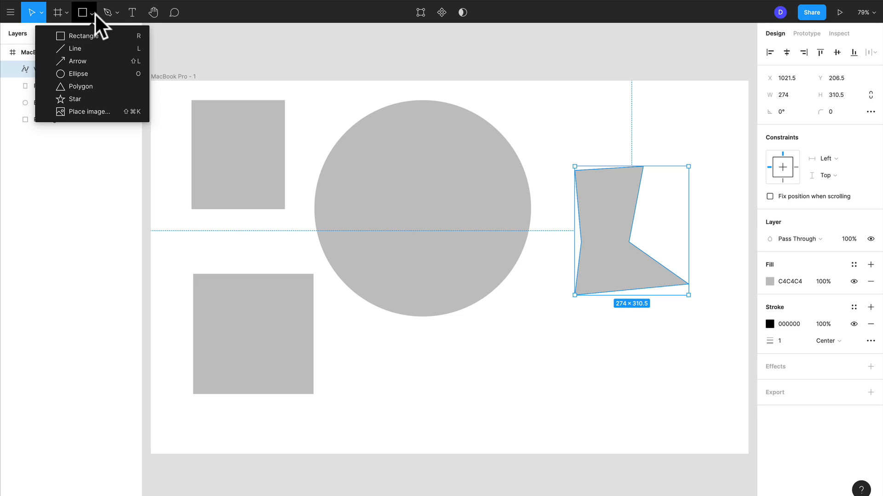
pyautogui.click(132, 13)
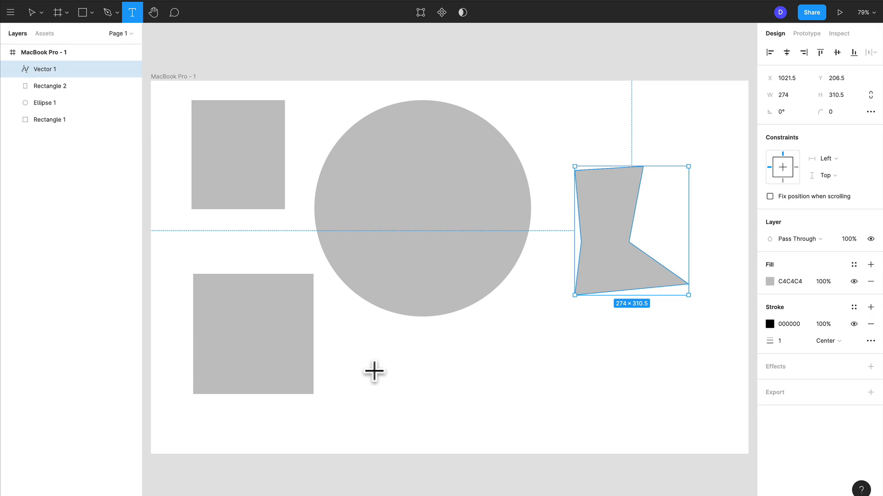
pyautogui.click(374, 371)
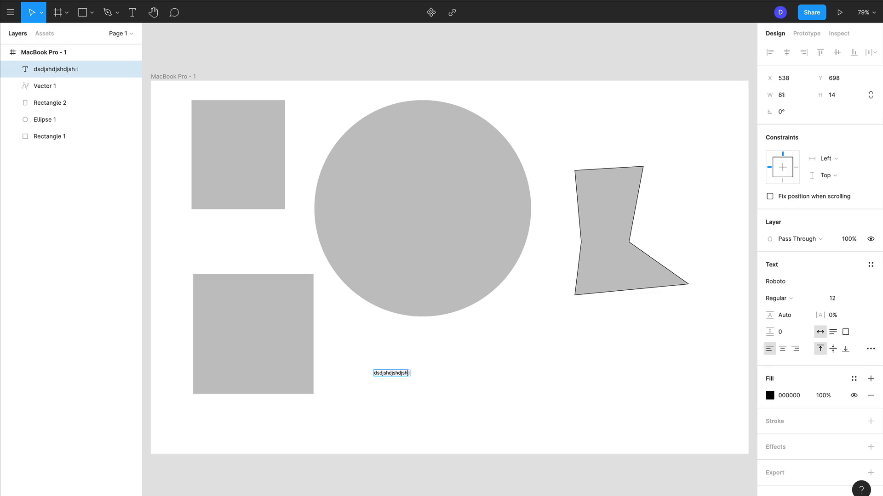
pyautogui.scroll(10, 380, 378)
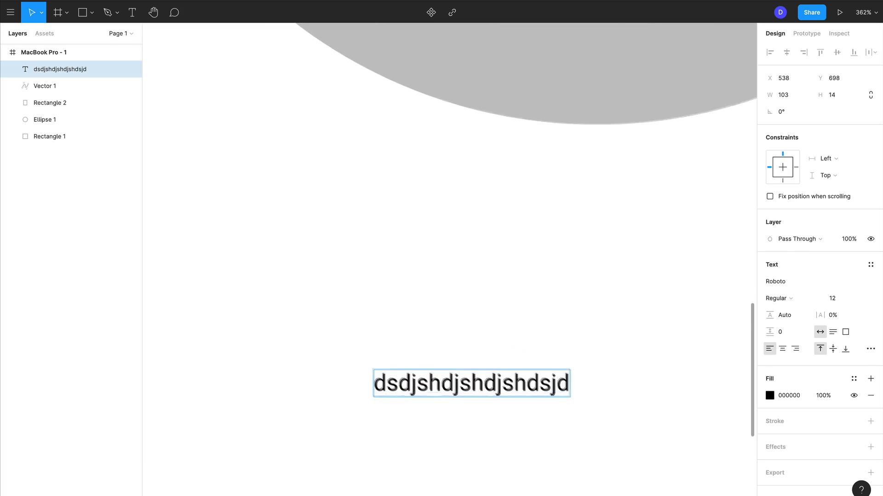
pyautogui.write('sdjshd')
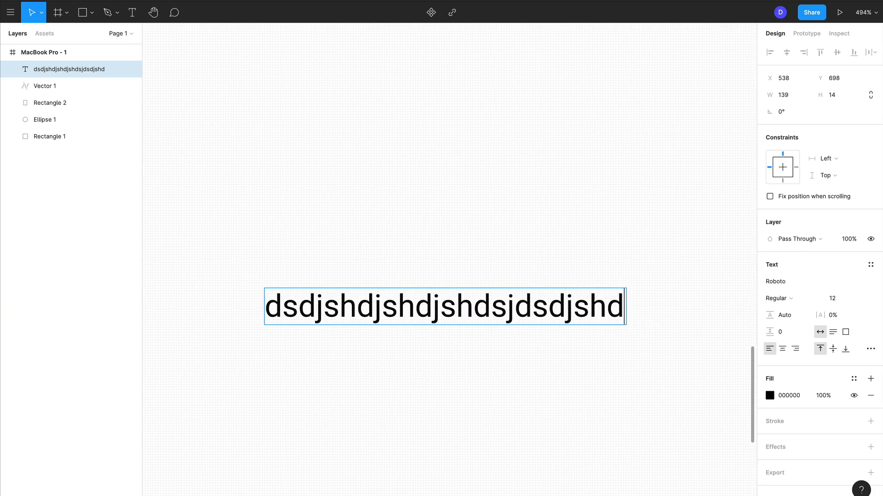
pyautogui.write(' sdsjdhjshd')
pyautogui.press('Return')
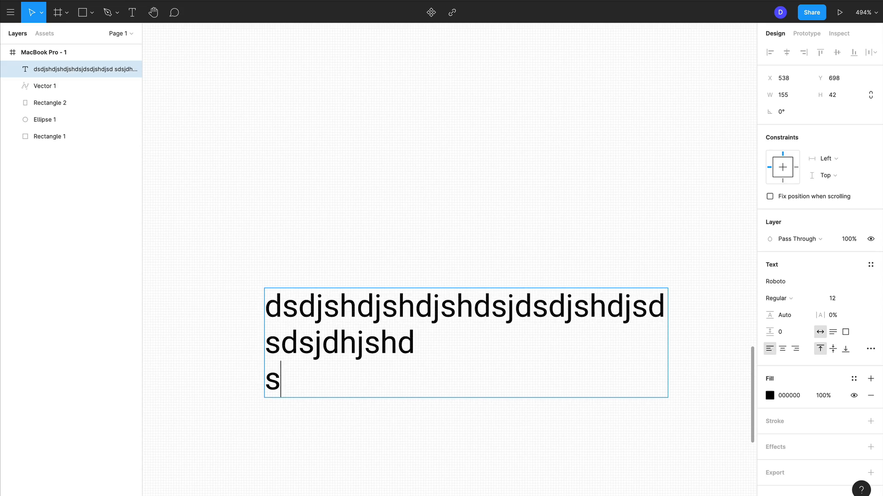
pyautogui.write('sdjshdjhsdj')
pyautogui.press('Return')
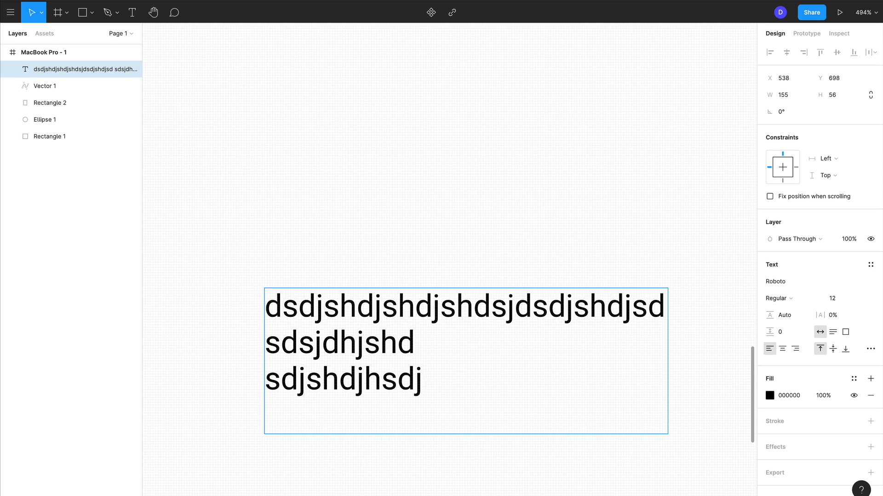
# Step: Erase all of the placeholder text below the circle and leave text editing
pyautogui.press('super+a')
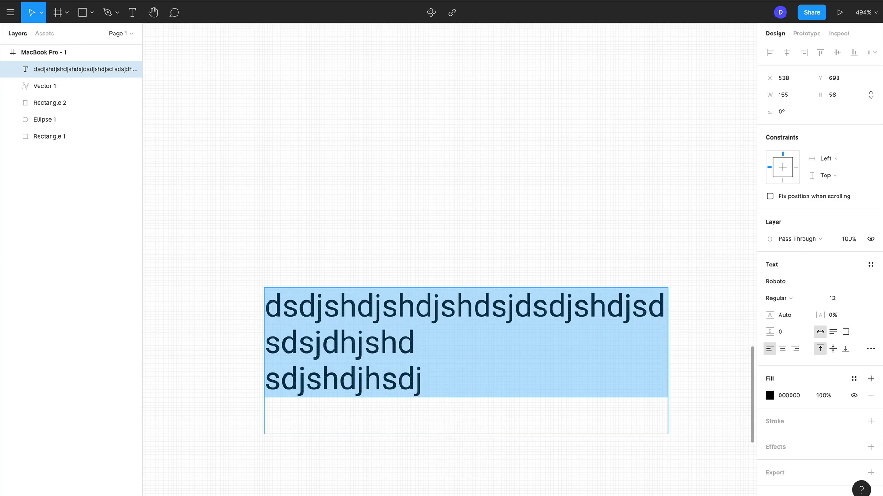
pyautogui.press('BackSpace')
pyautogui.click(376, 419)
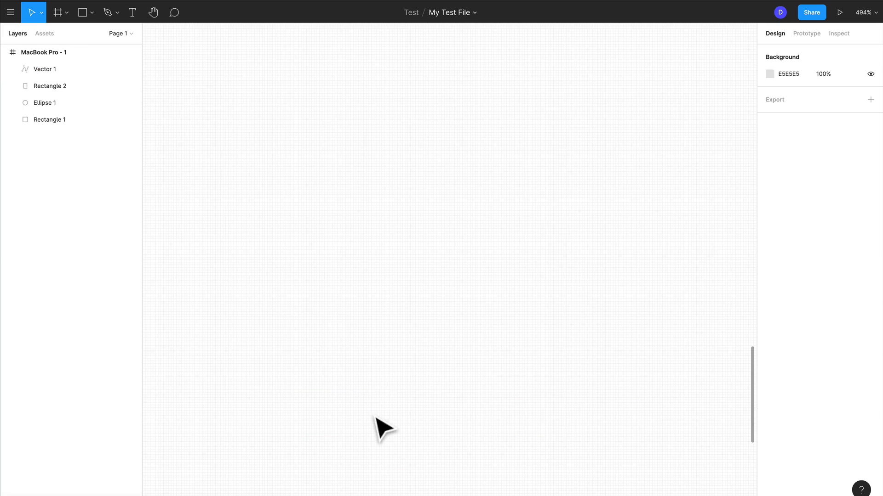
# Step: Pan the canvas with the Hand tool and zoom out to view the shapes in the frame
pyautogui.scroll(-5, 323, 296)
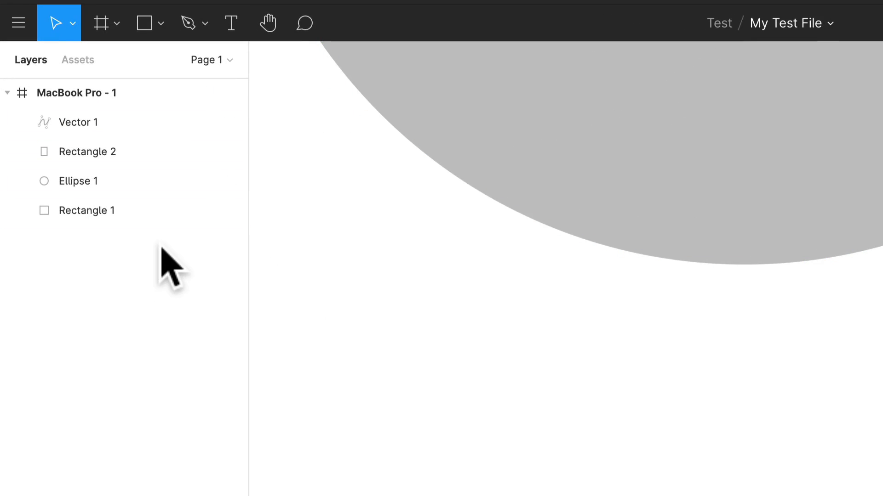
pyautogui.click(268, 23)
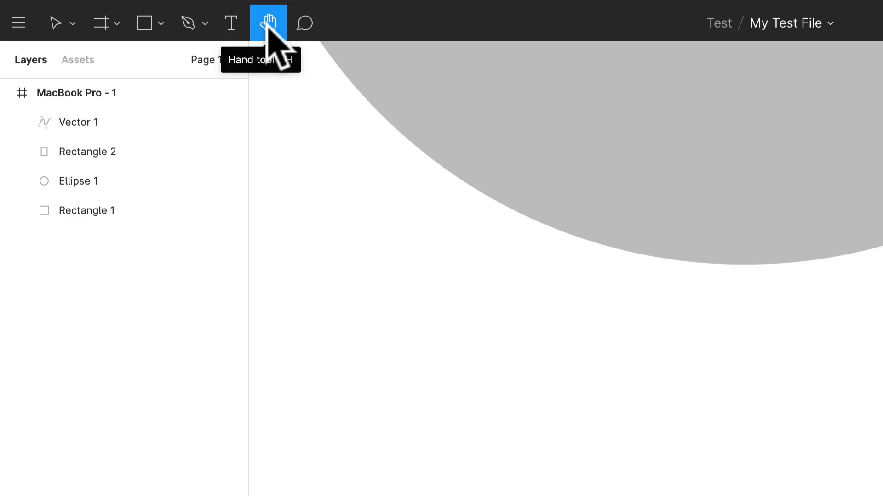
pyautogui.moveTo(315, 199); pyautogui.dragTo(468, 495)
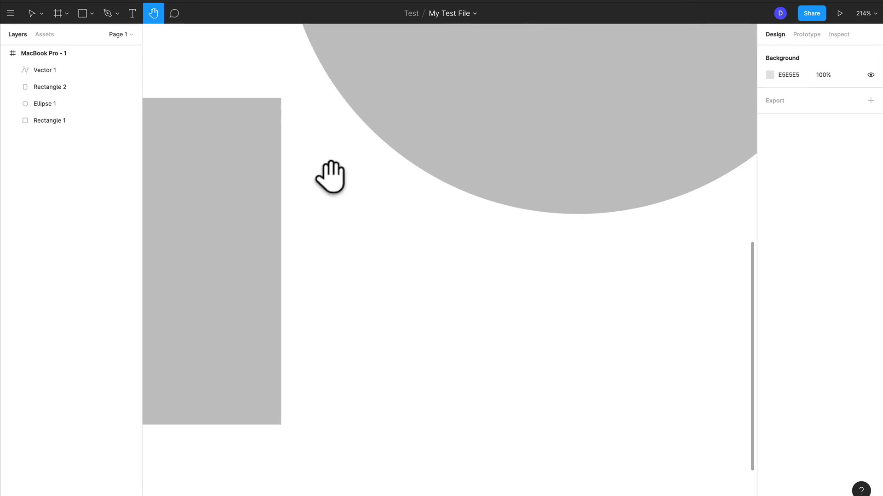
pyautogui.scroll(-10, 267, 300)
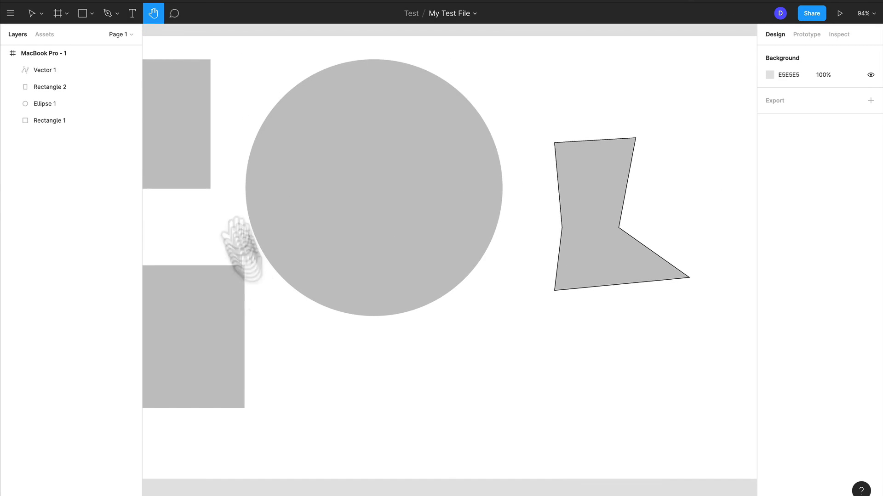
# Step: Post the comment "hey" on the upper-left edge of the circle
pyautogui.click(174, 12)
pyautogui.scroll(-4, 271, 111)
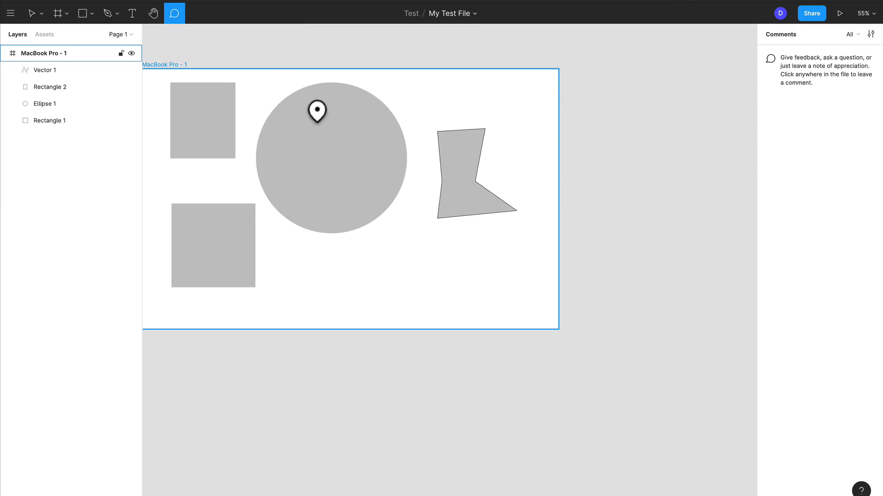
pyautogui.scroll(4, 257, 113)
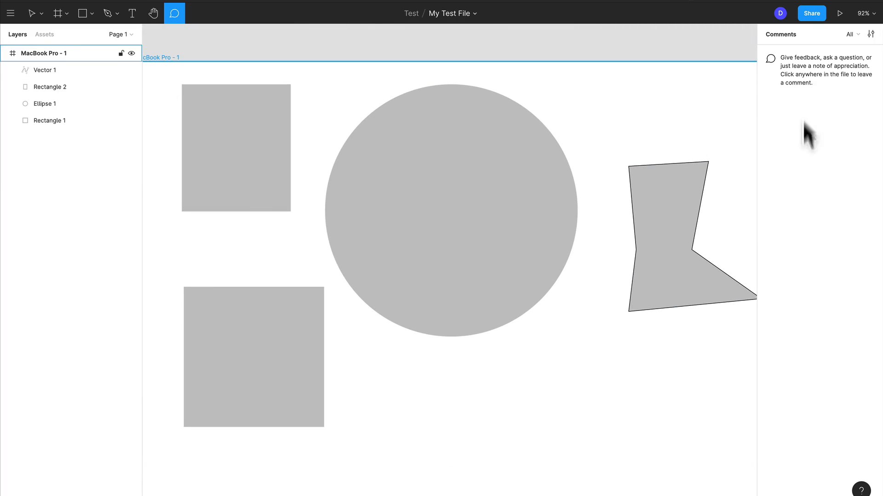
pyautogui.click(358, 145)
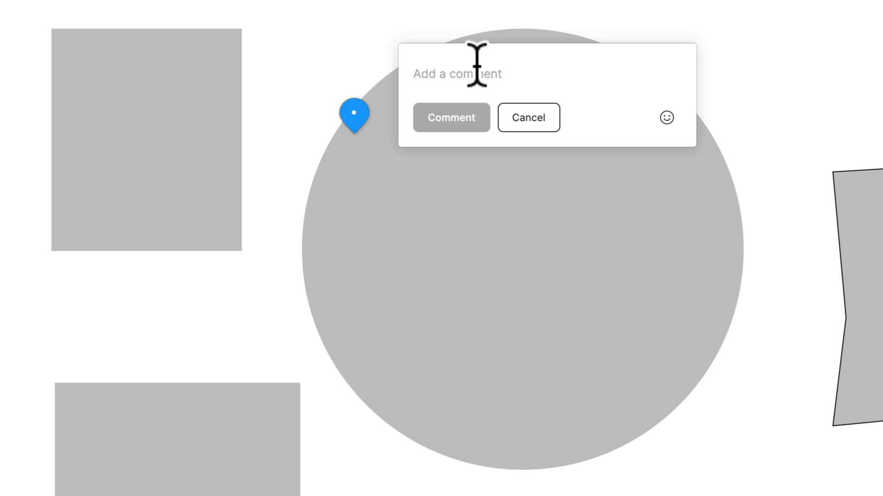
pyautogui.write('hey')
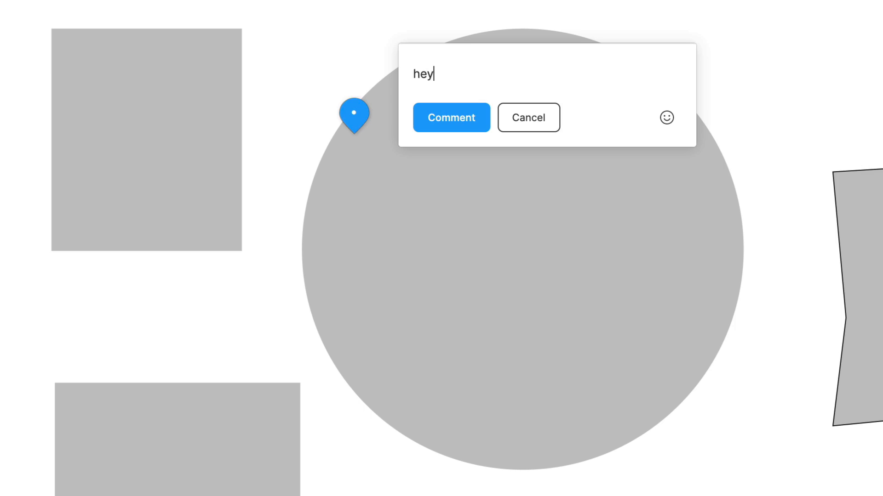
pyautogui.click(446, 111)
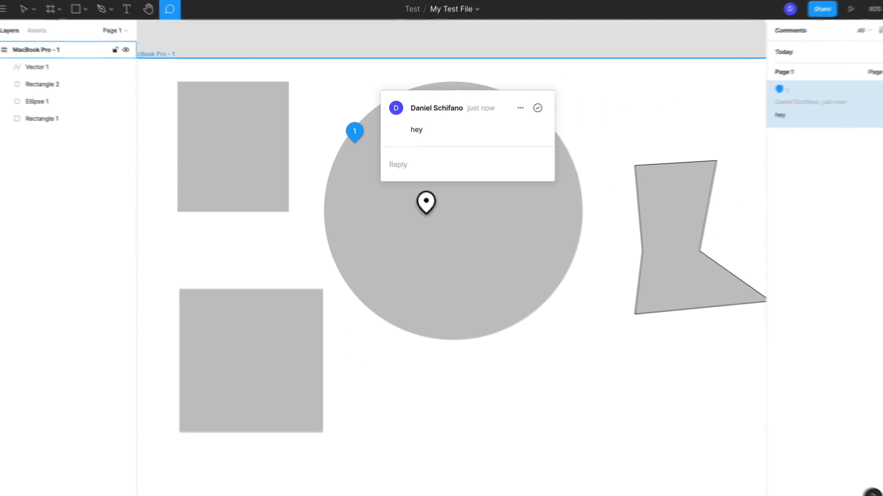
# Step: Close the "hey" comment on the circle's edge, reopen it from its pin and delete it
pyautogui.click(476, 255)
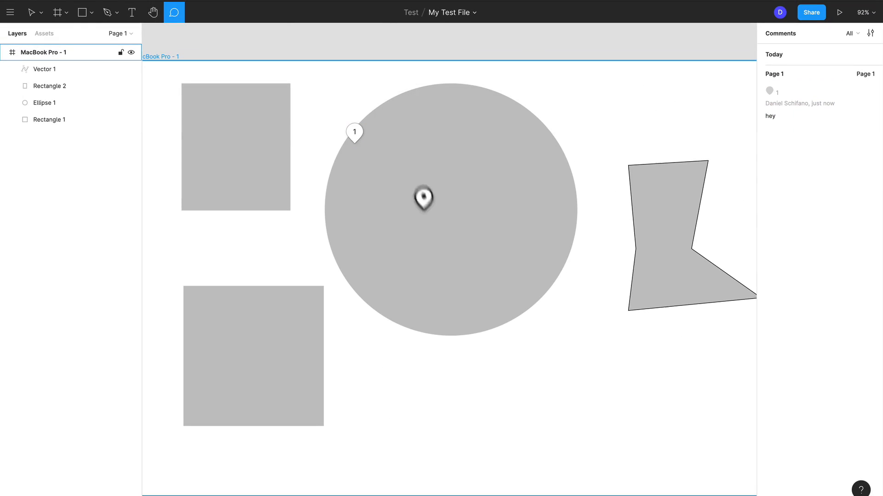
pyautogui.click(354, 132)
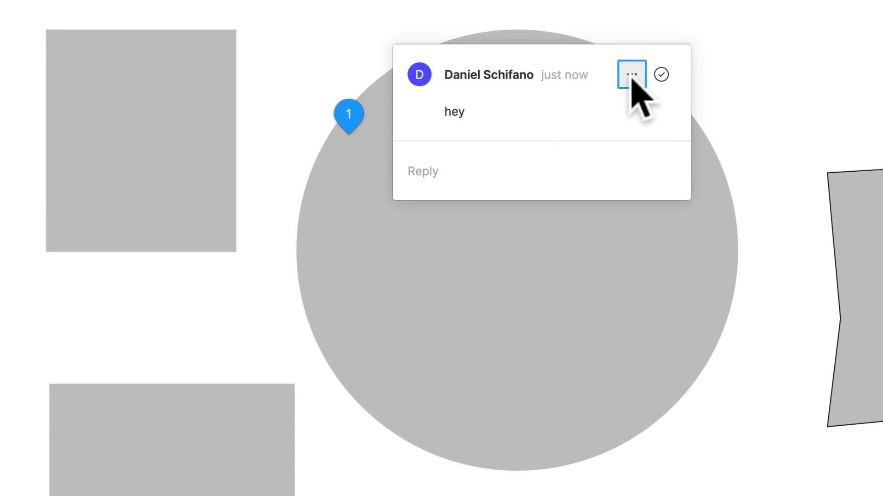
pyautogui.click(578, 91)
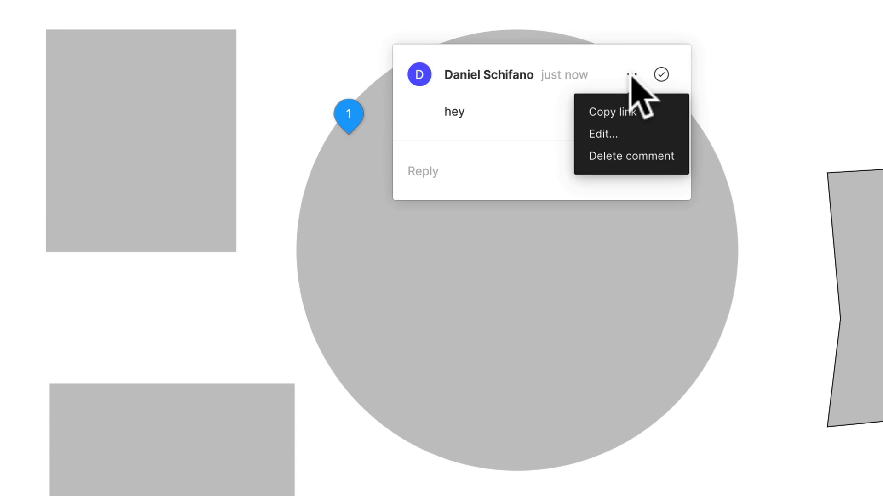
pyautogui.click(618, 156)
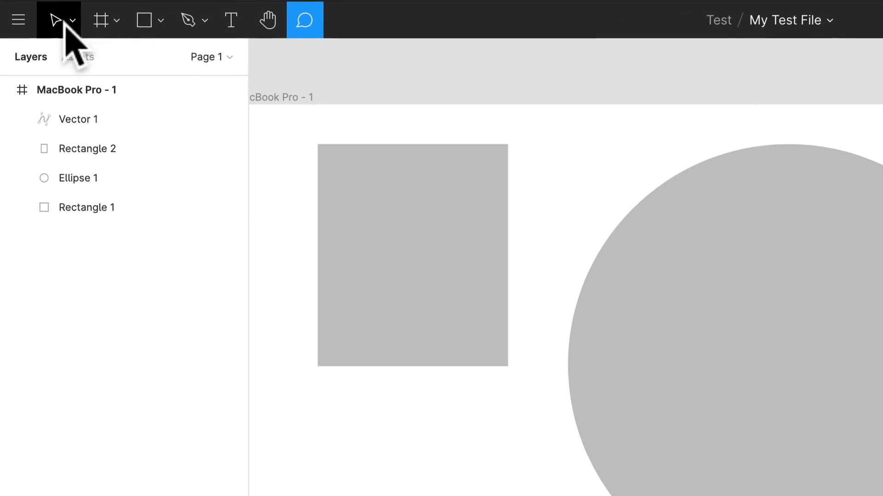
# Step: Cancel the empty new comment above the frame and switch from commenting to the Move tool
pyautogui.click(40, 16)
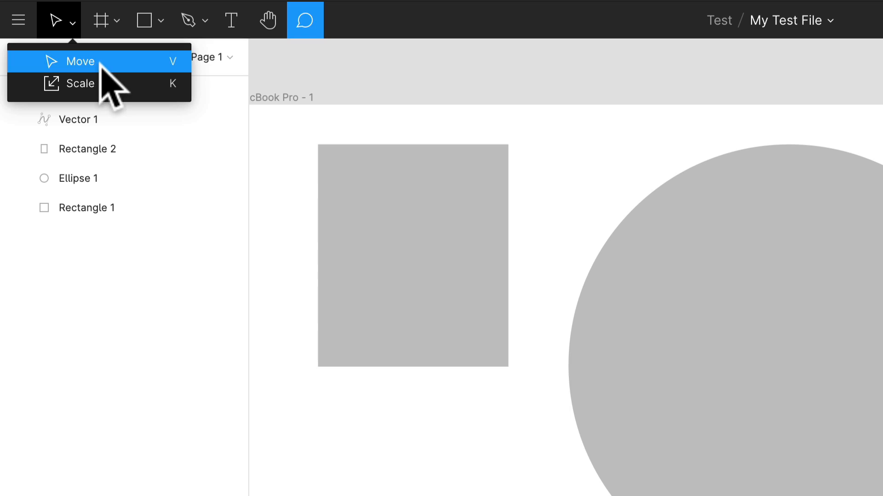
pyautogui.click(560, 72)
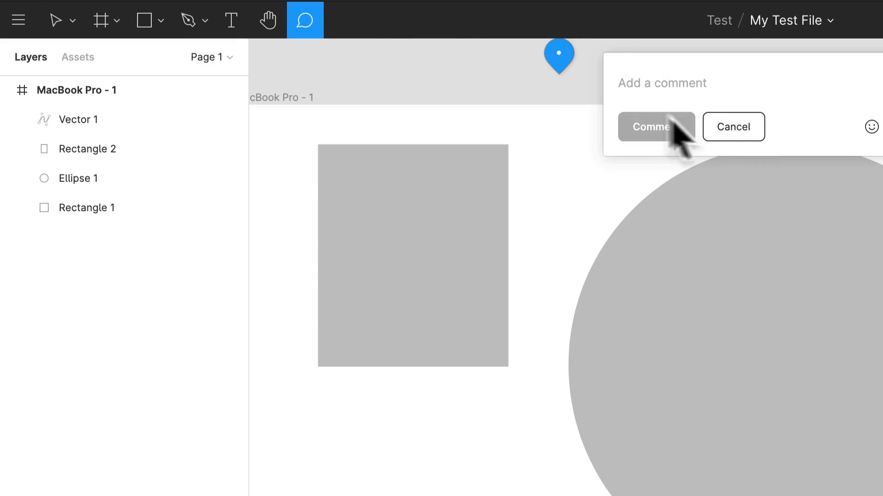
pyautogui.click(738, 128)
pyautogui.press('v')
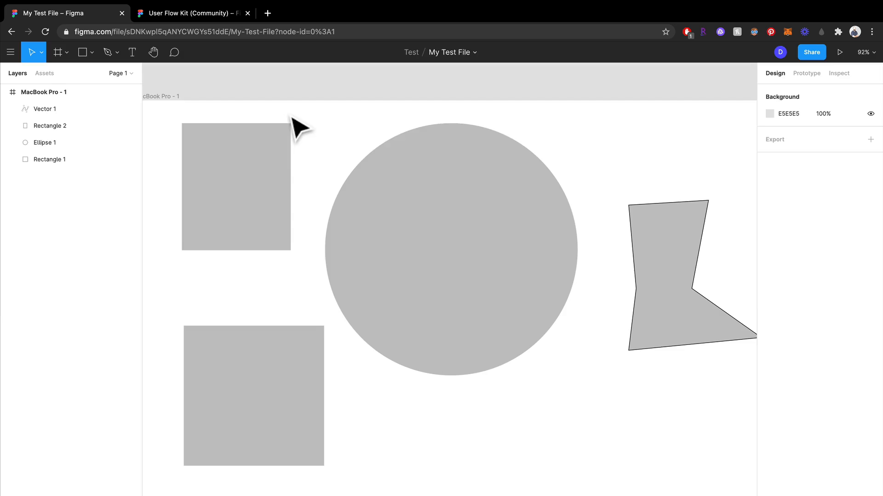
pyautogui.scroll(-1, 508, 135)
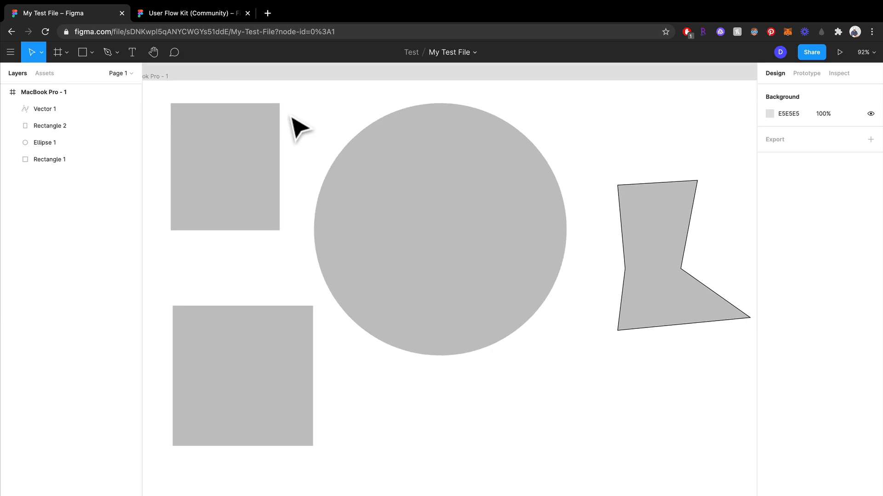
pyautogui.scroll(2, 508, 134)
pyautogui.scroll(1, 308, 120)
pyautogui.moveTo(154, 15)
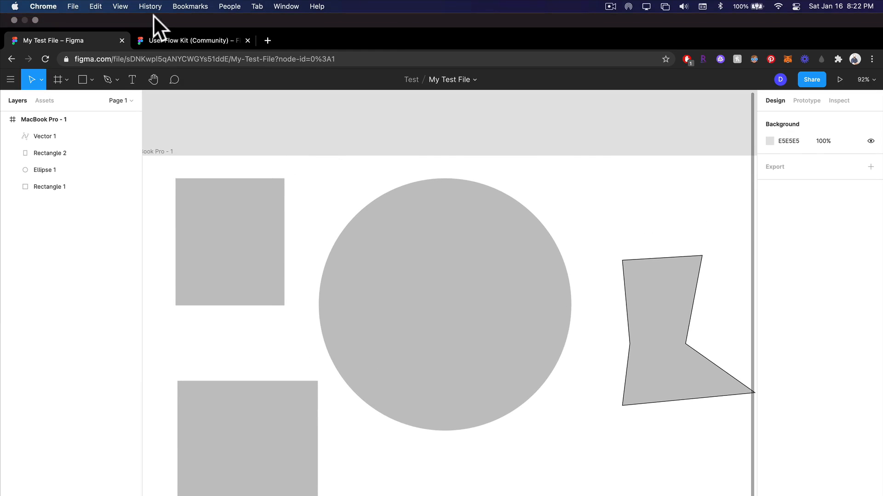